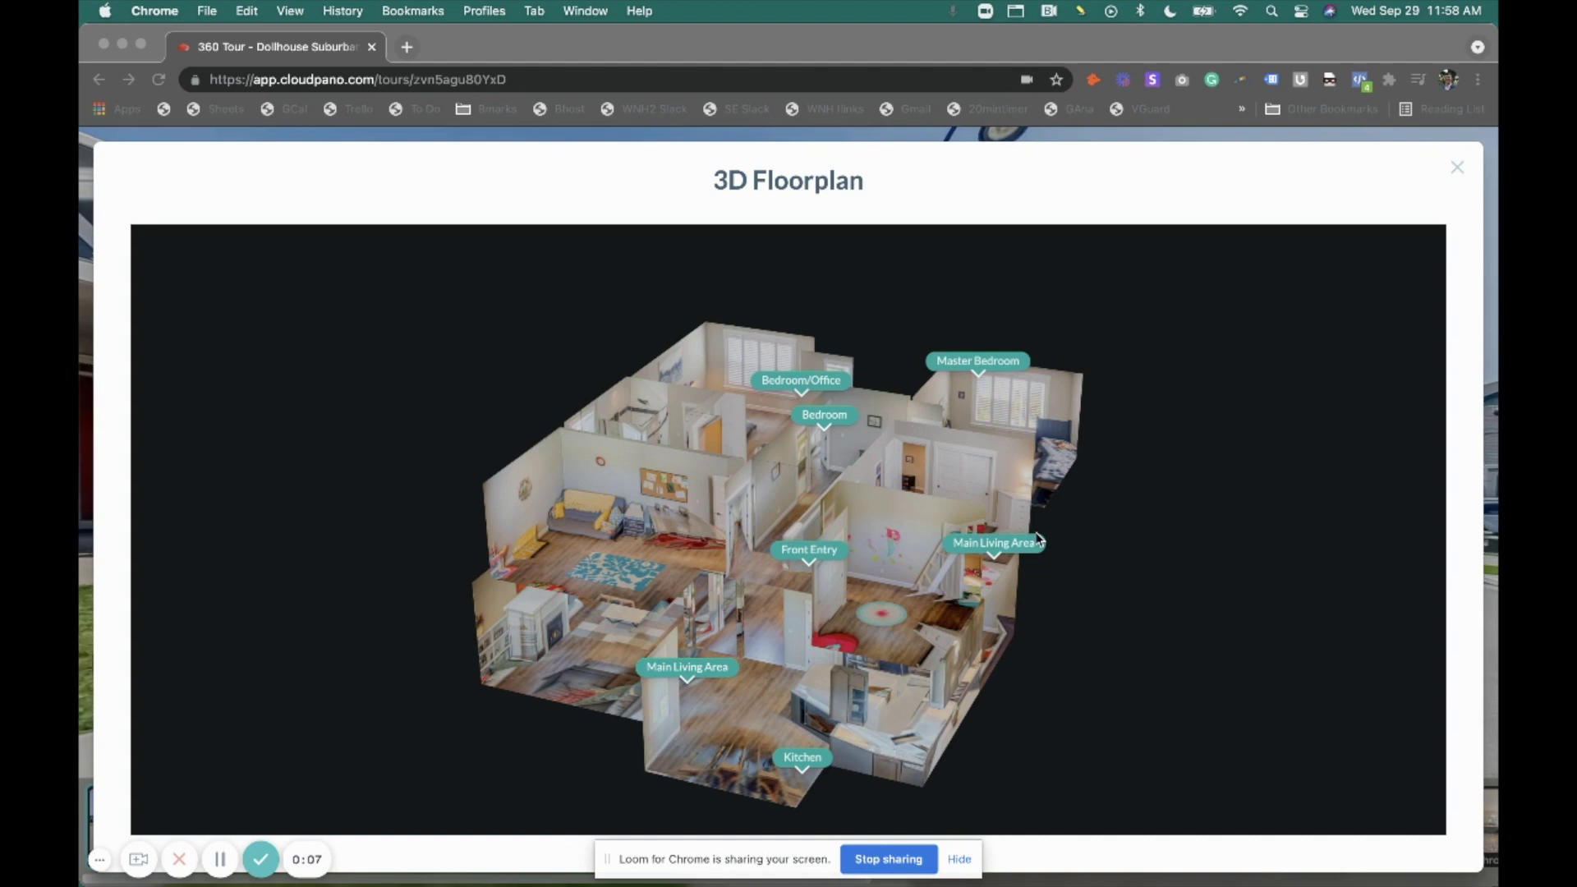
Step: Spin the 3D dollhouse floorplan to view other sides of the house, then close it
{"action": "left_click_drag", "start_coordinate": [1177, 519], "coordinate": [734, 490]}
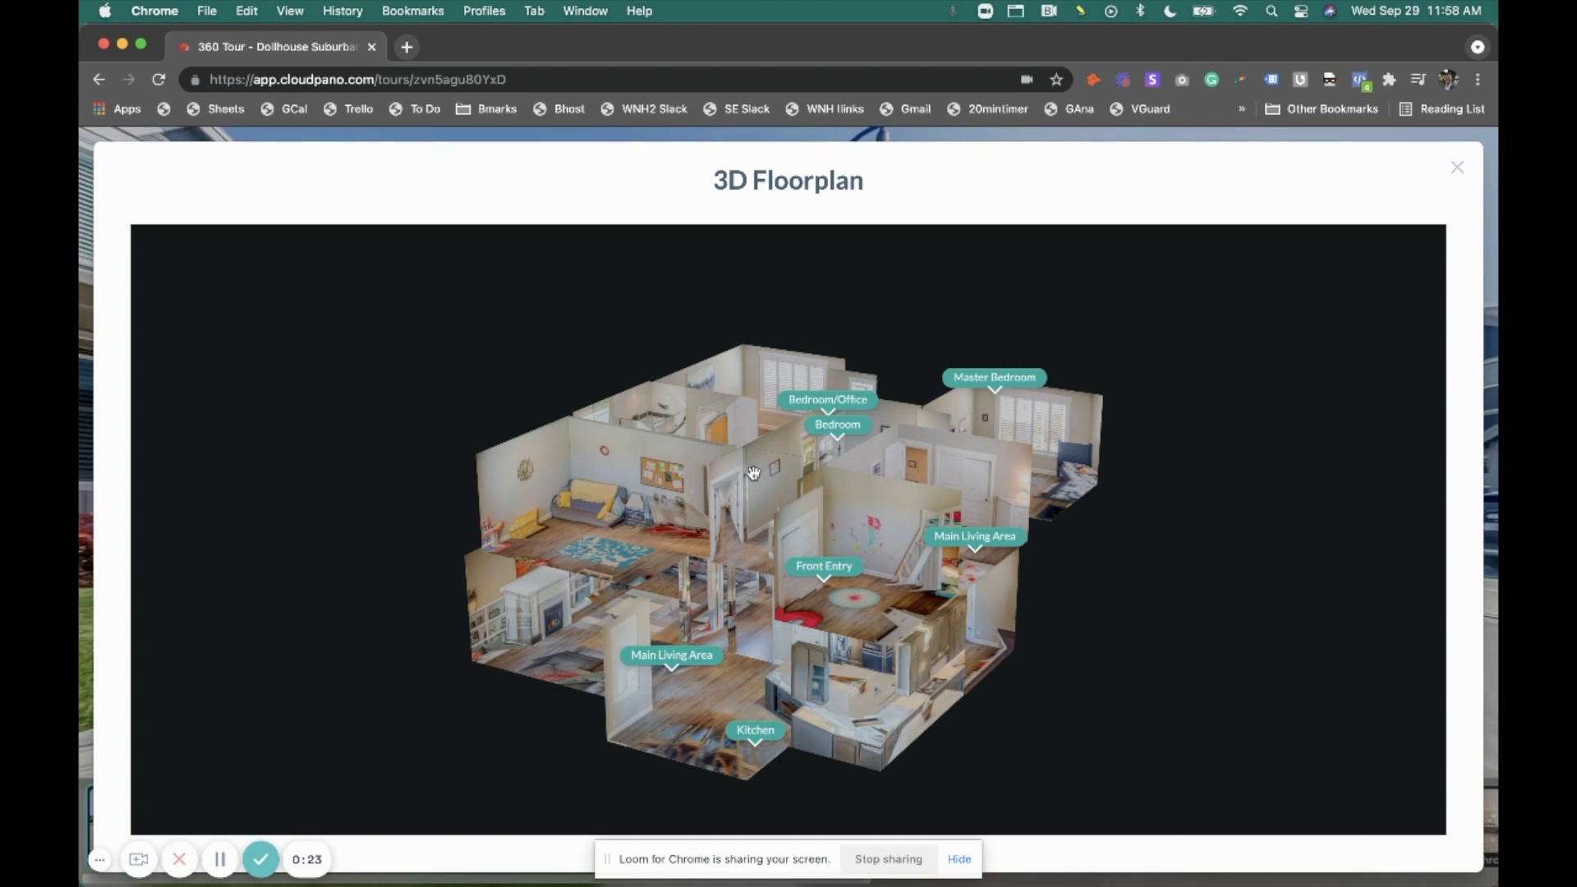
{"action": "left_click_drag", "start_coordinate": [1363, 257], "coordinate": [1225, 275]}
{"action": "left_click", "coordinate": [1457, 167]}
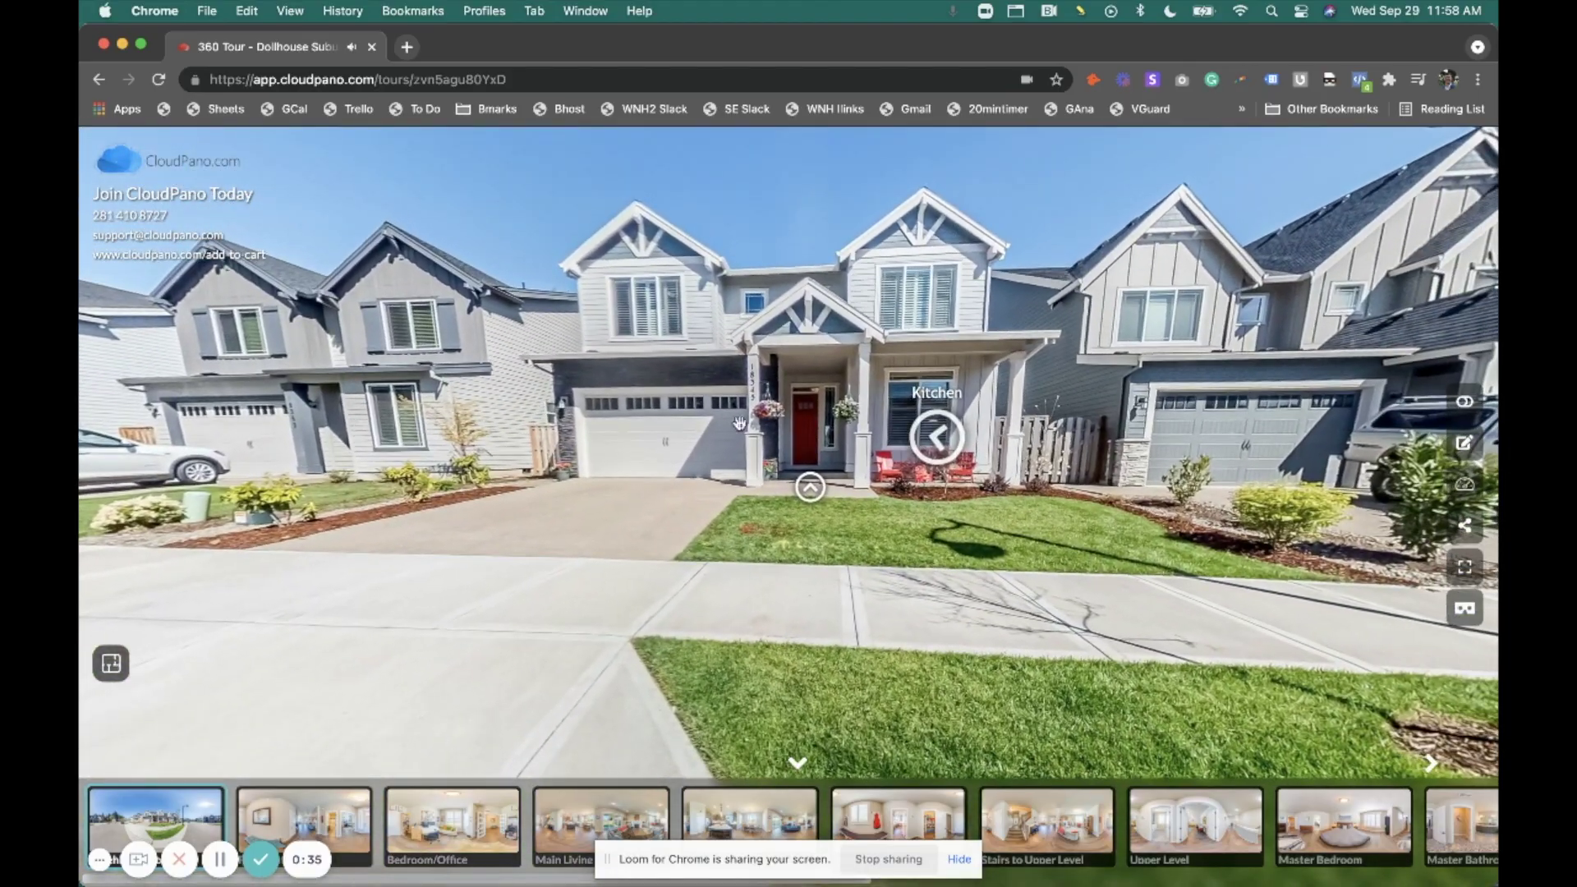
Step: Look around the street panorama and jump to the Stairs to Upper Level scene
{"action": "left_click_drag", "start_coordinate": [743, 464], "coordinate": [1228, 528]}
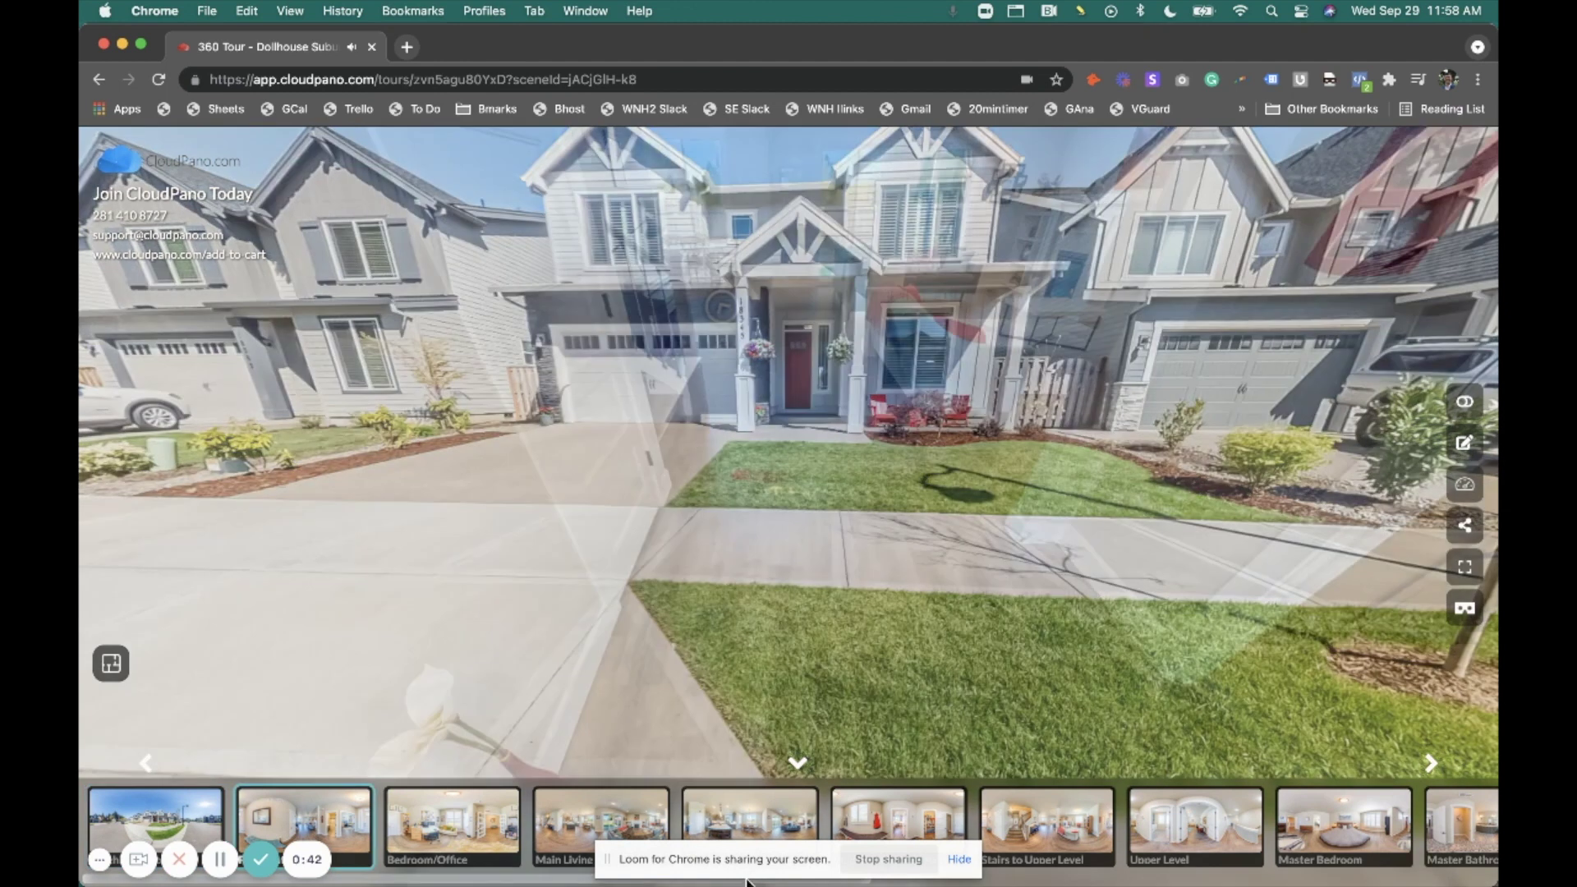
{"action": "left_click_drag", "start_coordinate": [747, 861], "coordinate": [795, 773]}
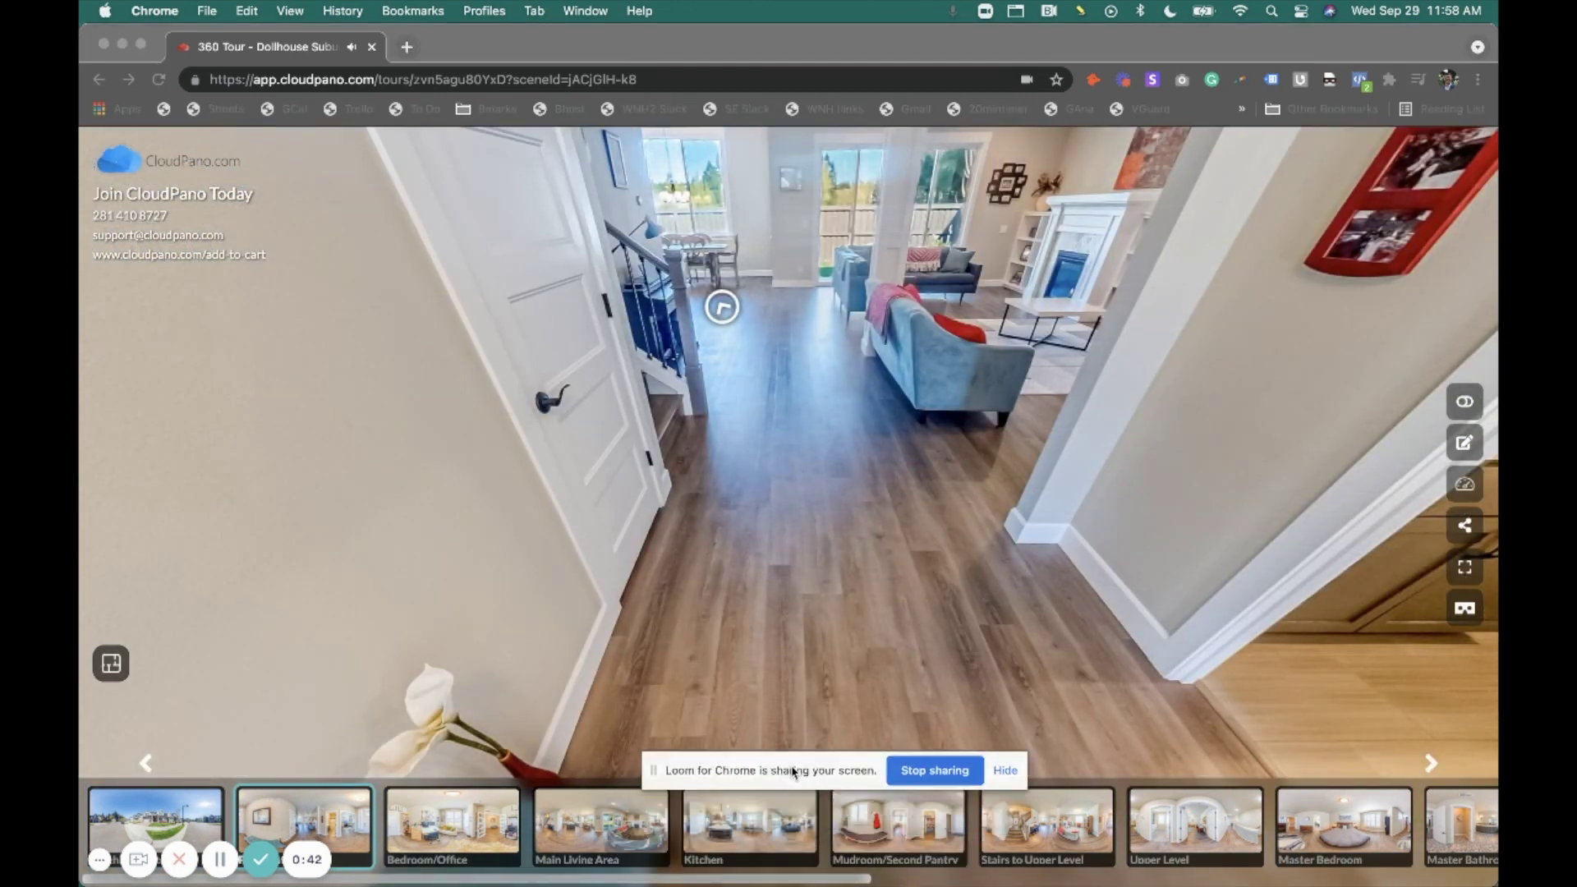
{"action": "left_click", "coordinate": [1016, 834]}
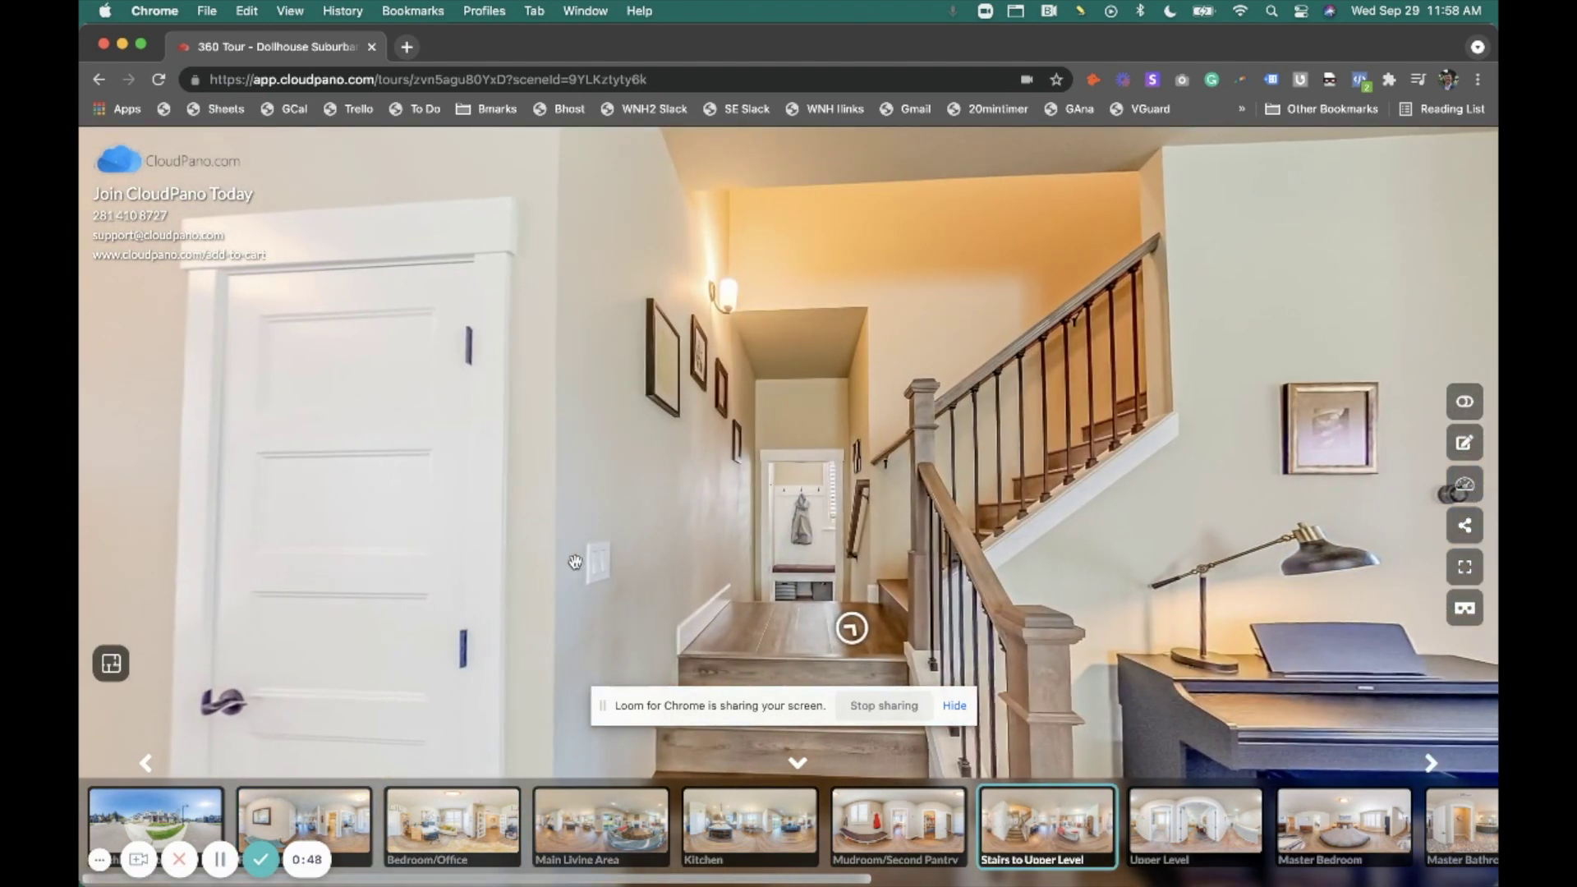
Step: Open the 3D dollhouse floorplan, rotate it, and enter the Master Bedroom scene
{"action": "mouse_move", "coordinate": [112, 661]}
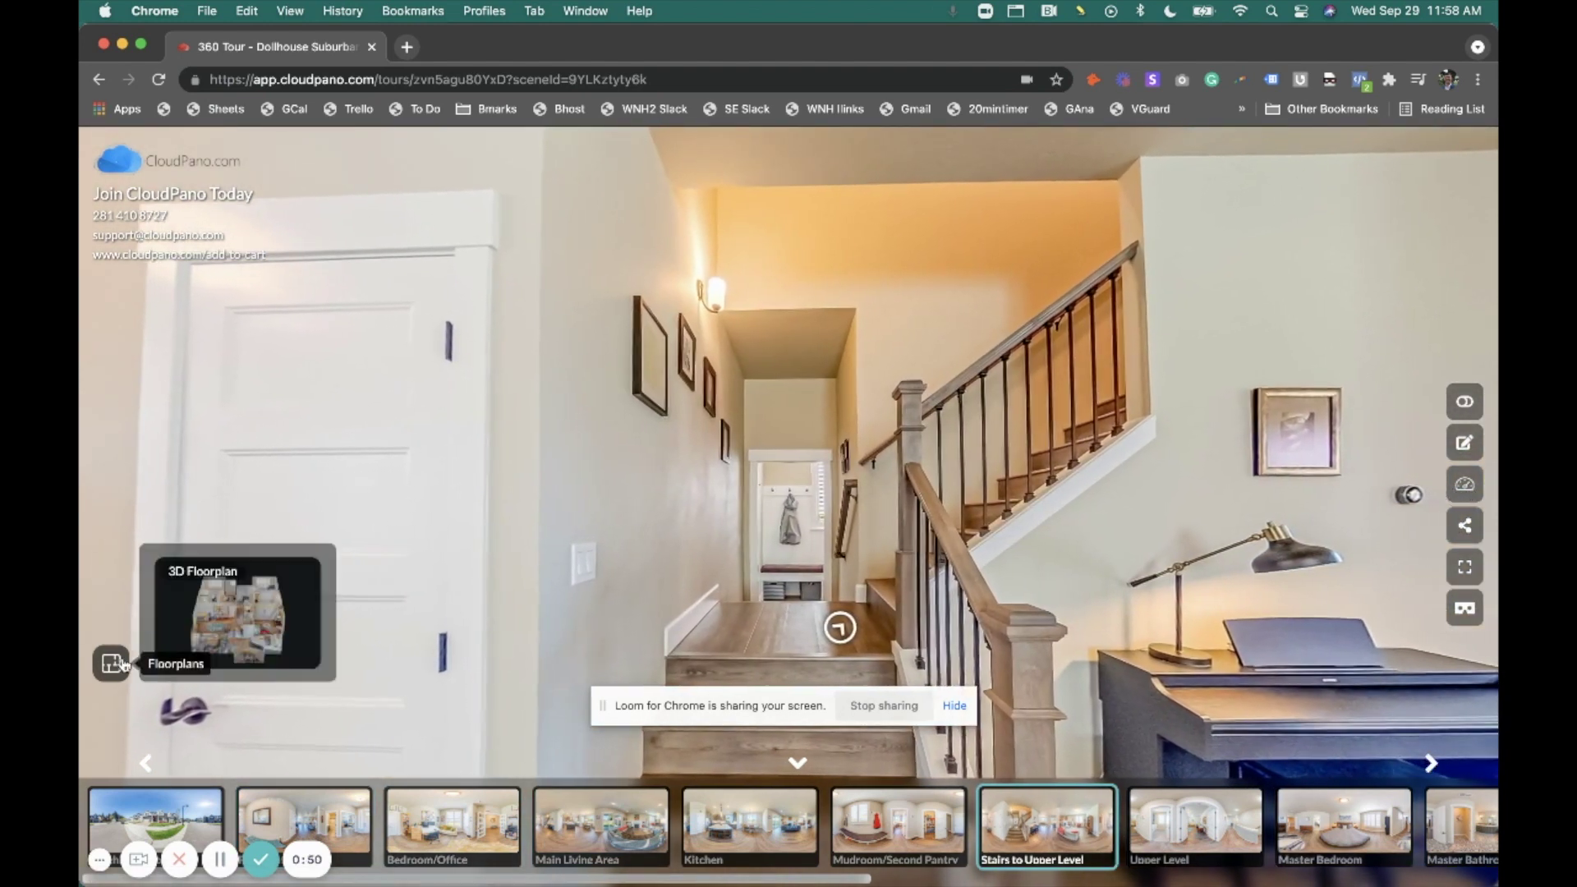
{"action": "left_click", "coordinate": [217, 635]}
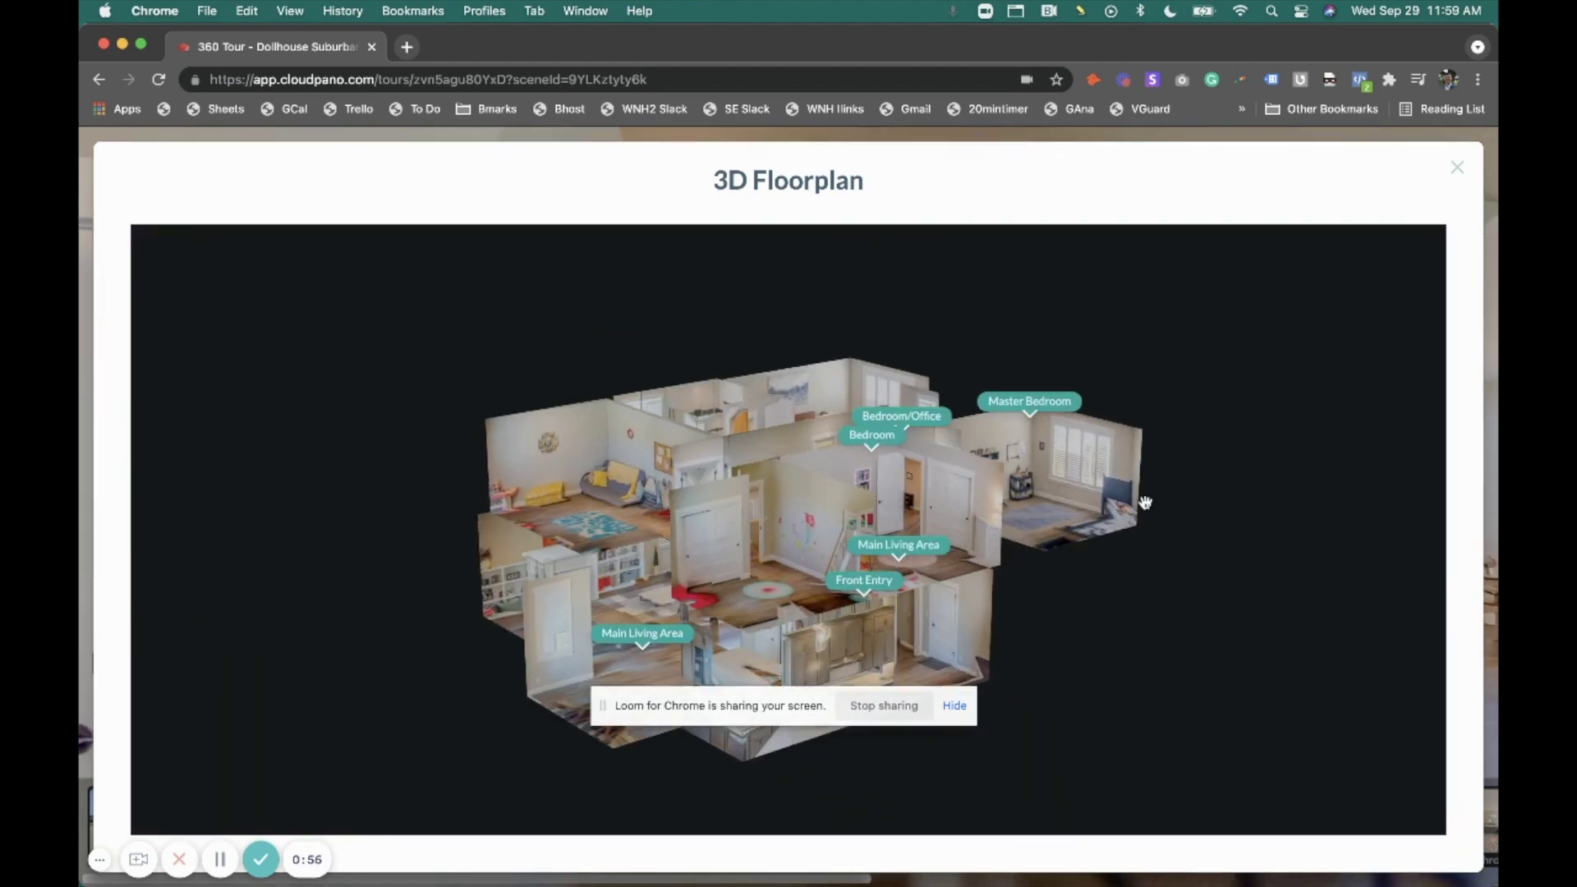
{"action": "left_click_drag", "start_coordinate": [1241, 497], "coordinate": [806, 514]}
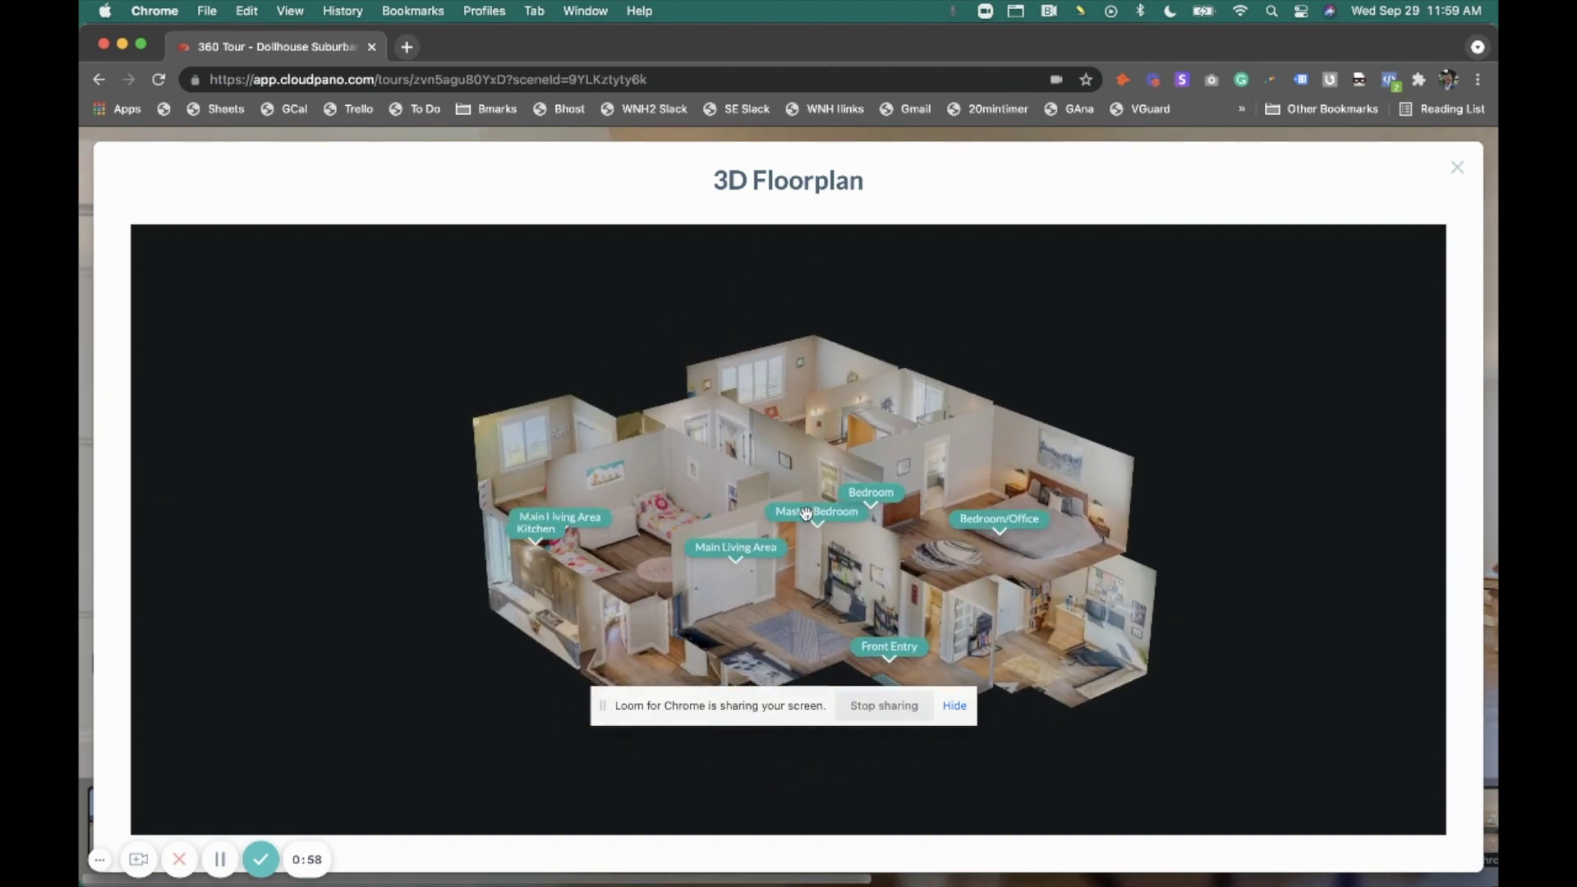
{"action": "left_click", "coordinate": [806, 514]}
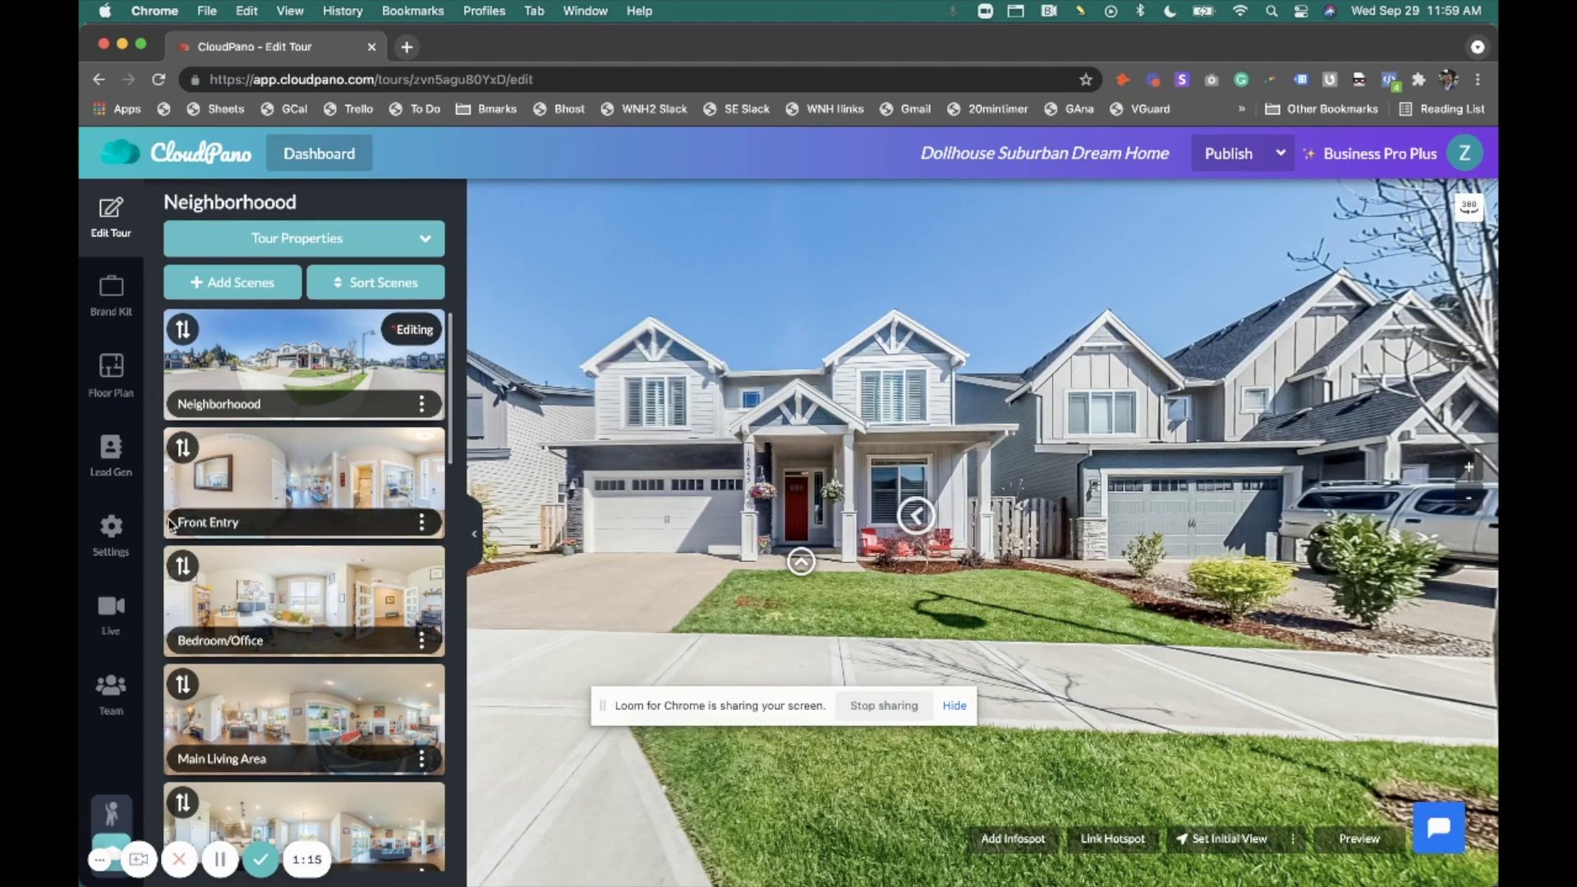
Step: In Floor Plan settings, collapse the ordering details and open the 3D Floorplan thumbnail
{"action": "left_click", "coordinate": [124, 381]}
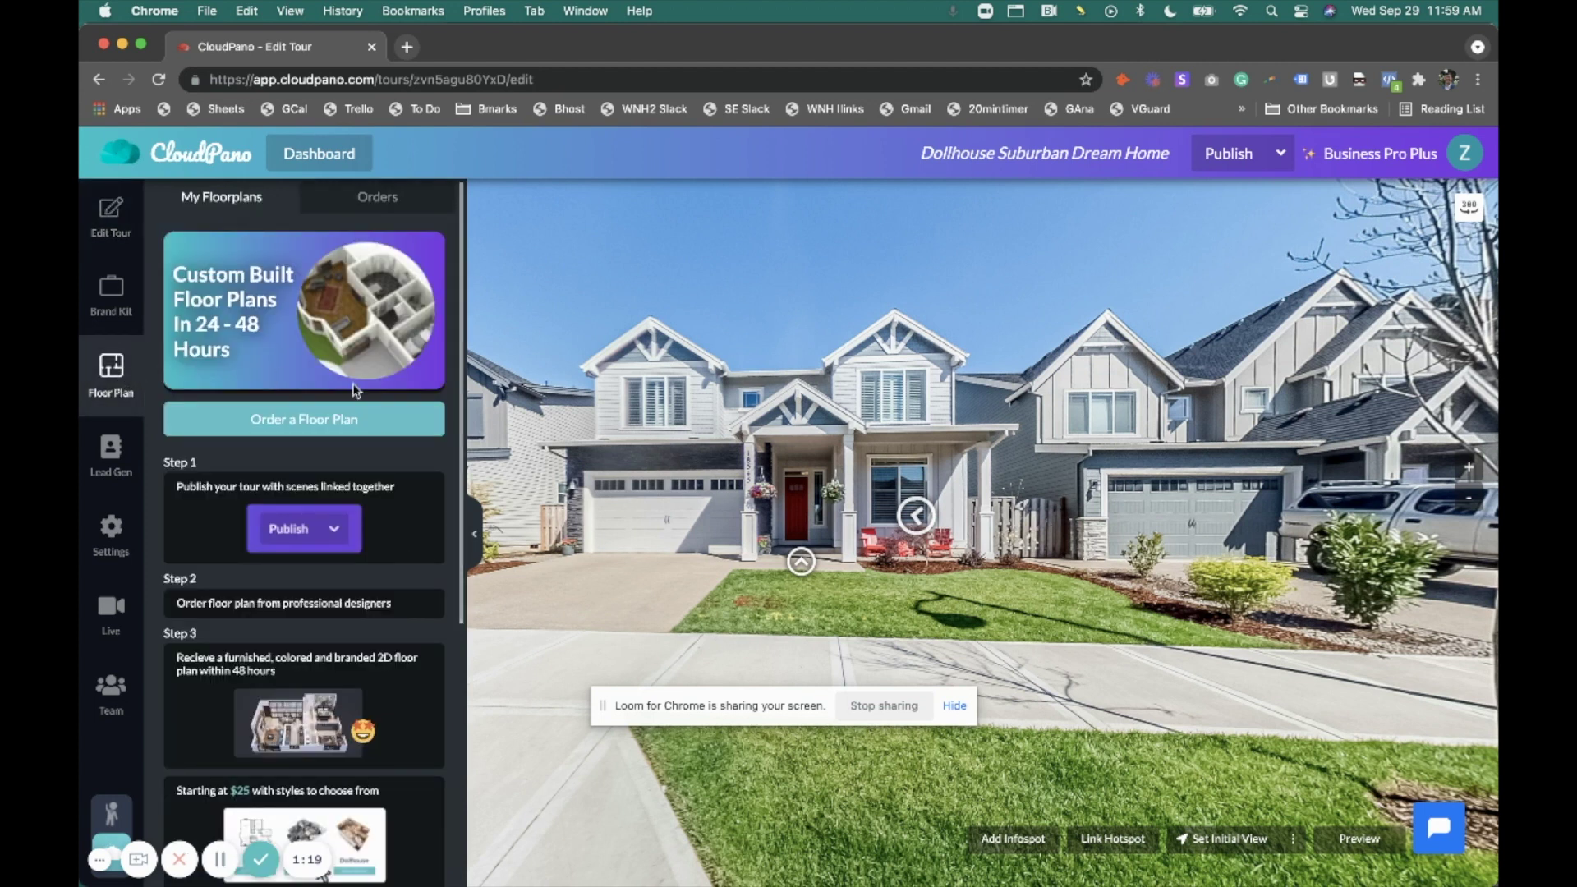
{"action": "scroll", "coordinate": [375, 491], "scroll_direction": "down", "scroll_amount": 5}
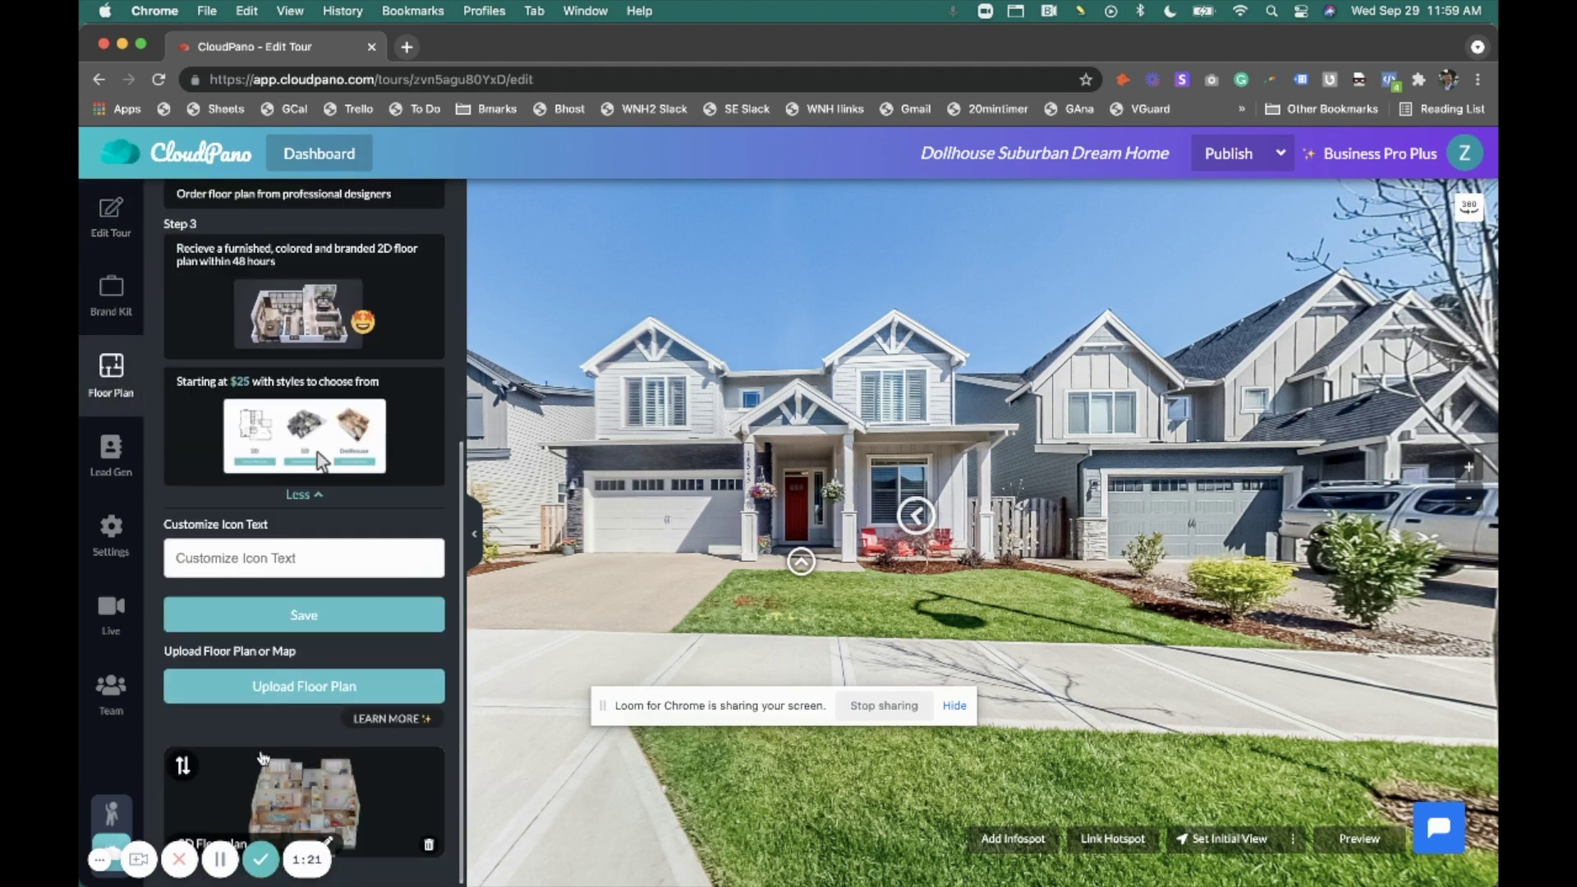
{"action": "left_click", "coordinate": [320, 496]}
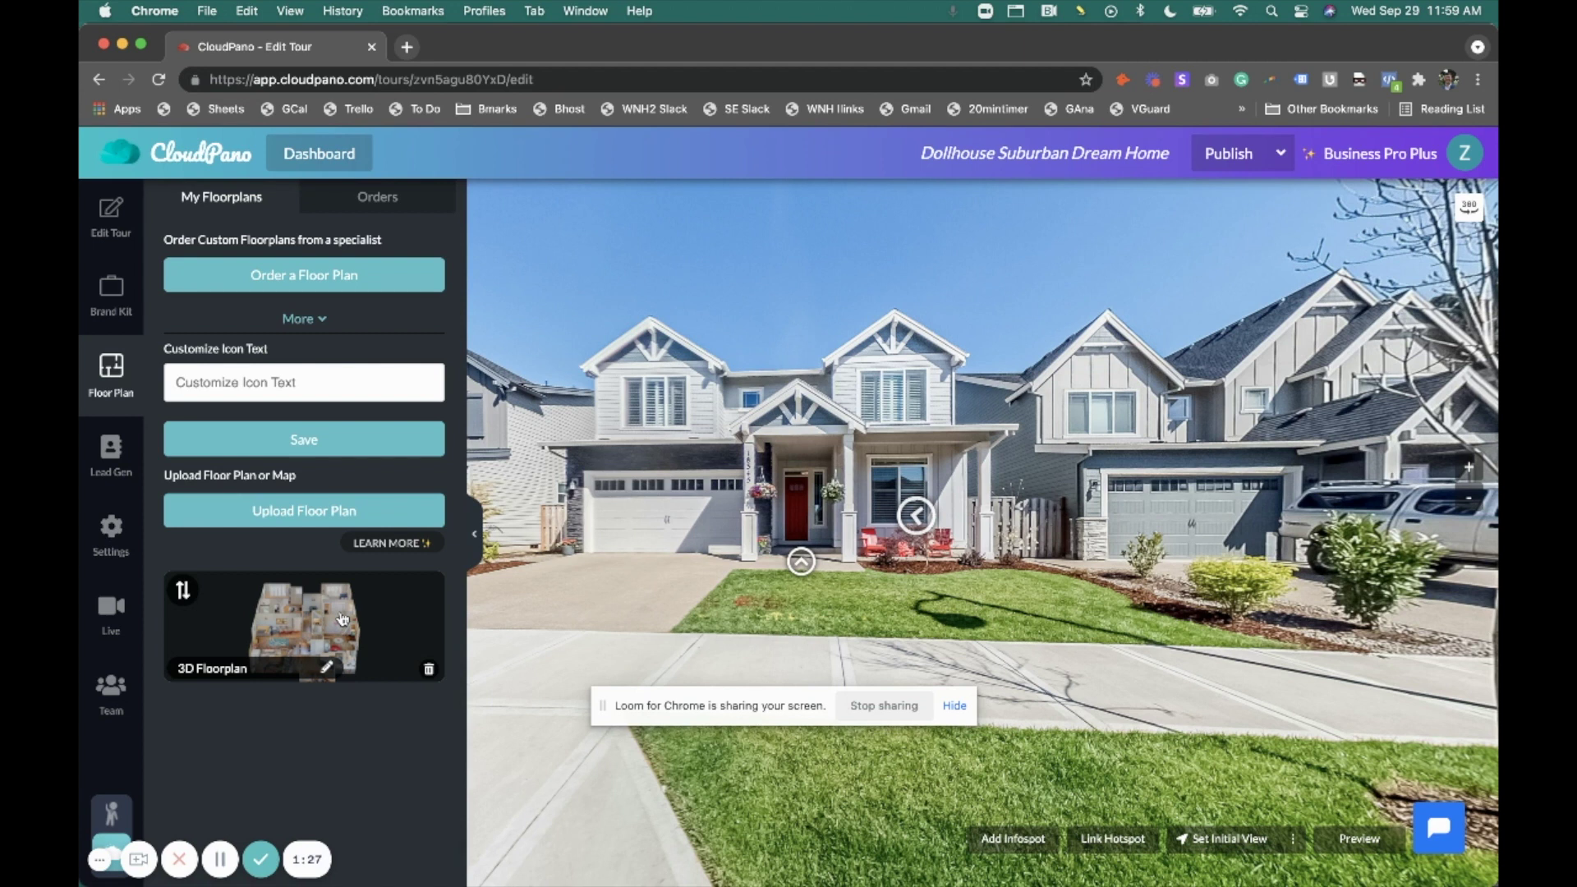
{"action": "left_click", "coordinate": [343, 618]}
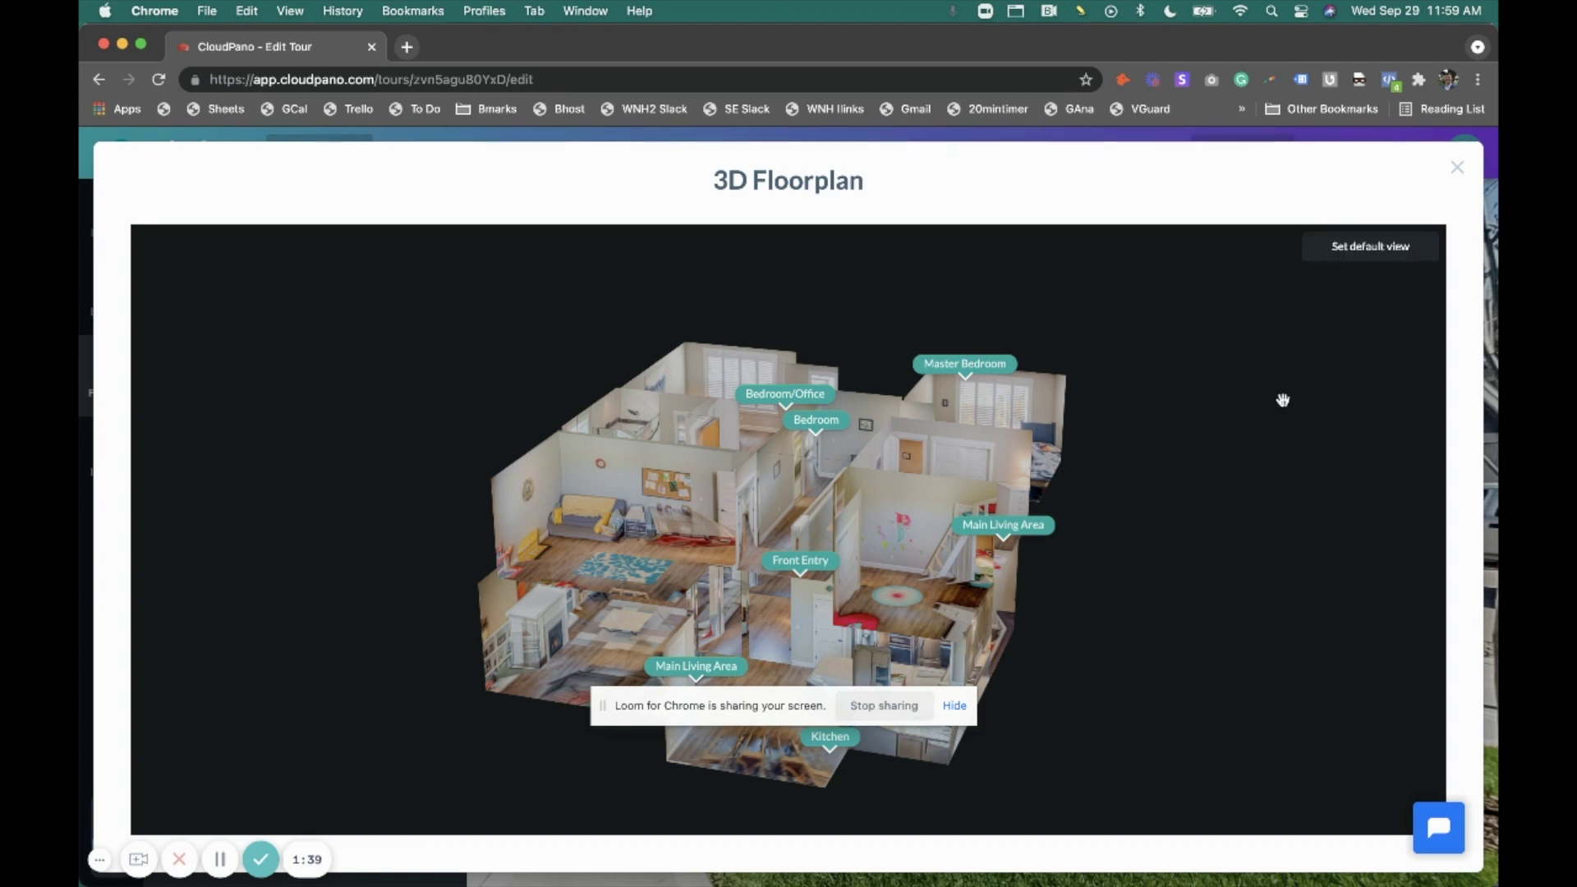
Step: Rotate, zoom and tilt the dollhouse to a closer overhead angle and save it as default view
{"action": "left_click_drag", "start_coordinate": [1283, 400], "coordinate": [1056, 405]}
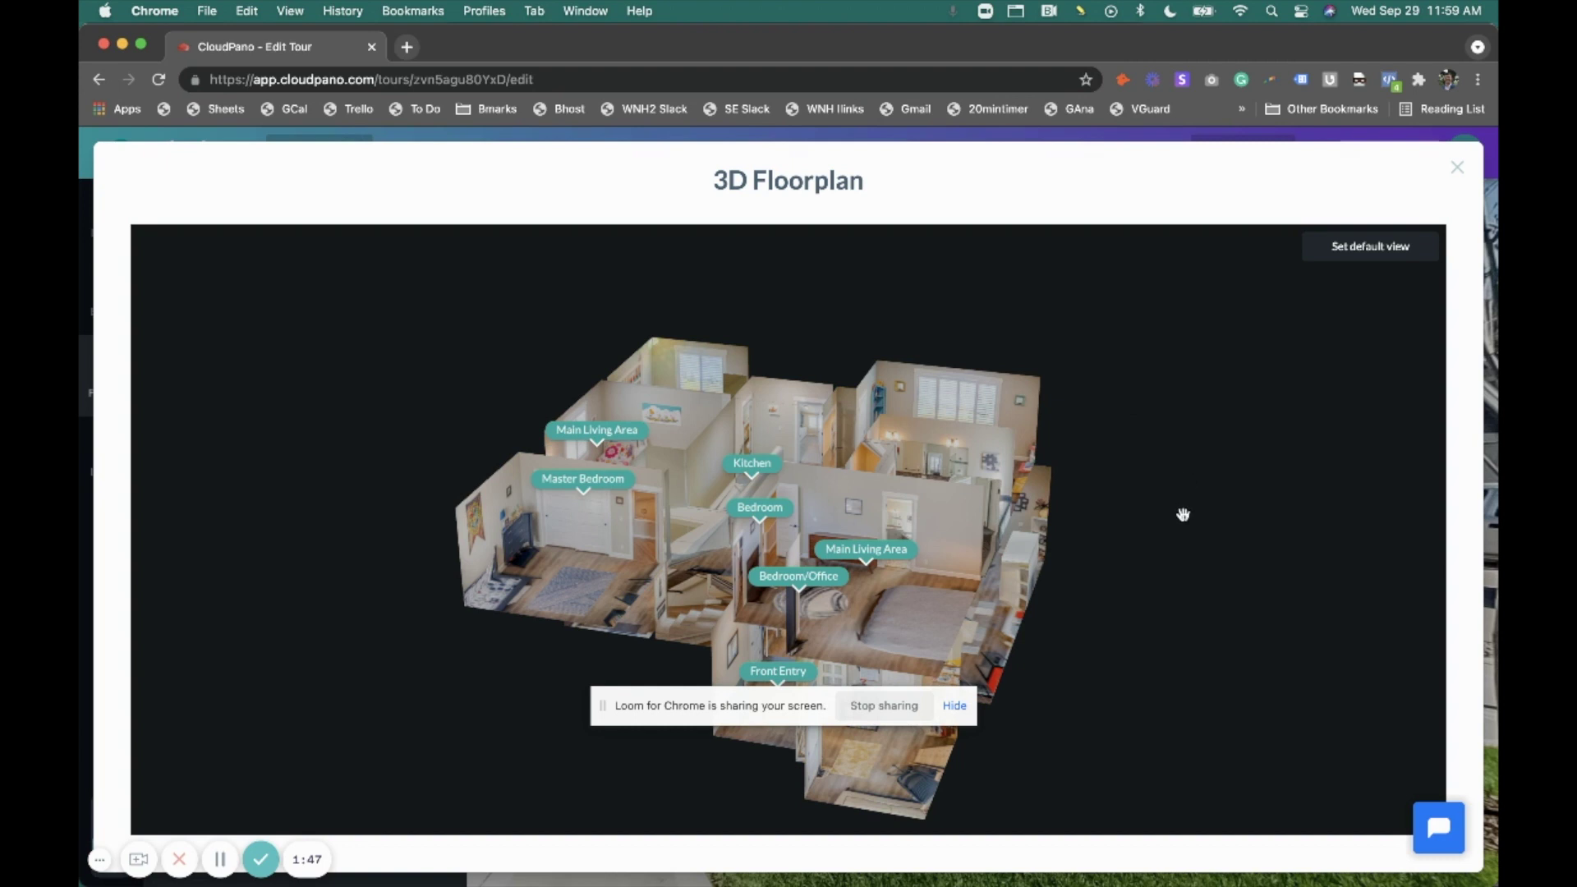
{"action": "scroll", "coordinate": [1019, 649], "scroll_direction": "up", "scroll_amount": 3}
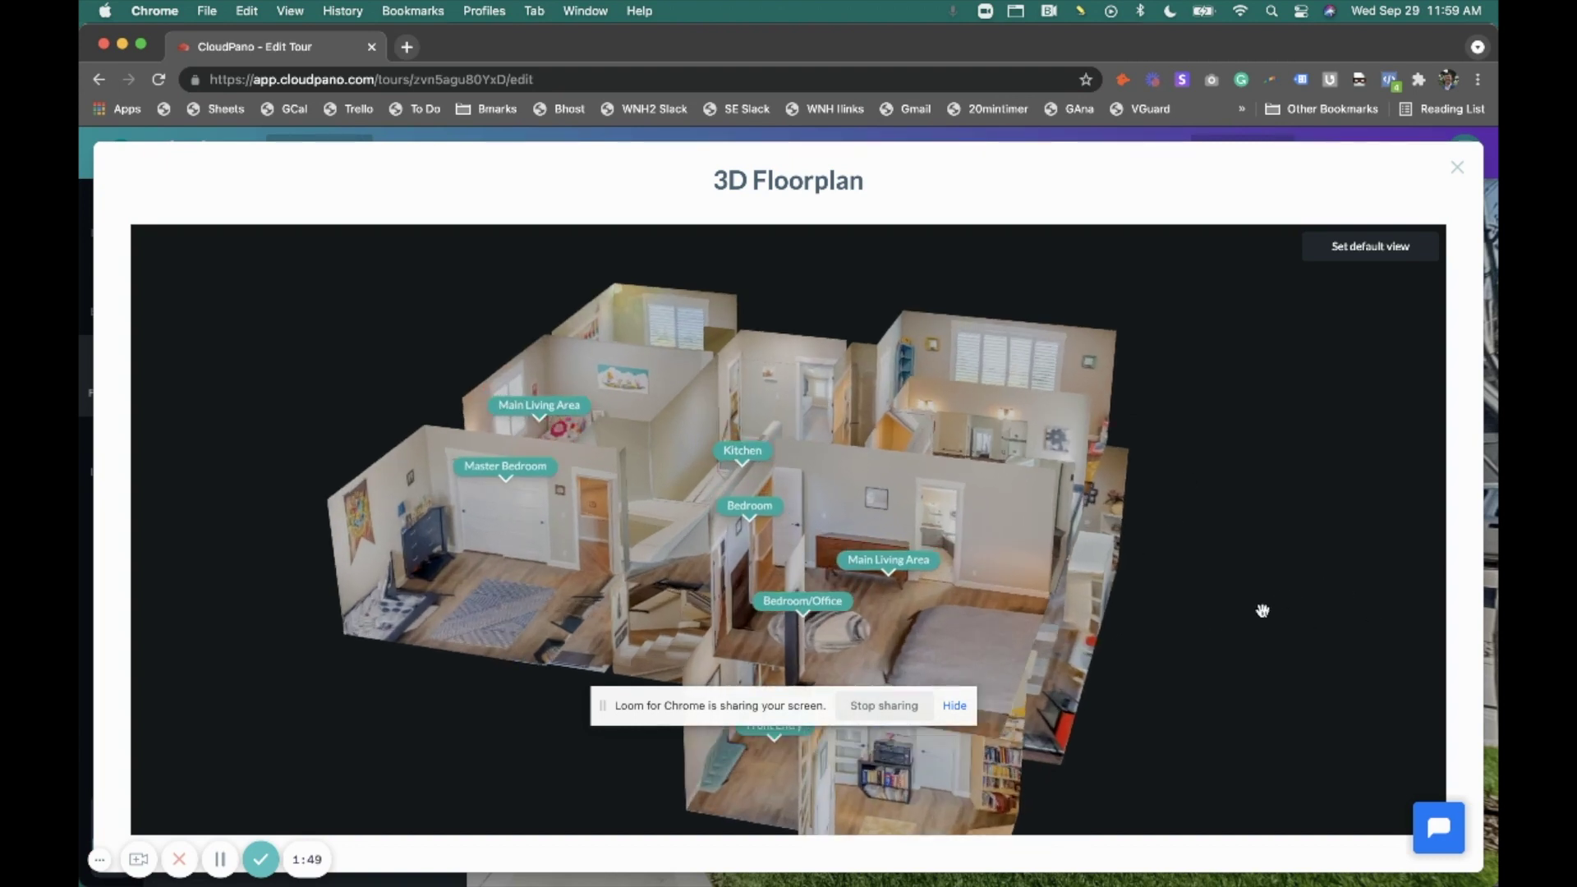
{"action": "scroll", "coordinate": [1248, 616], "scroll_direction": "down", "scroll_amount": 5}
{"action": "scroll", "coordinate": [1150, 606], "scroll_direction": "up", "scroll_amount": 3}
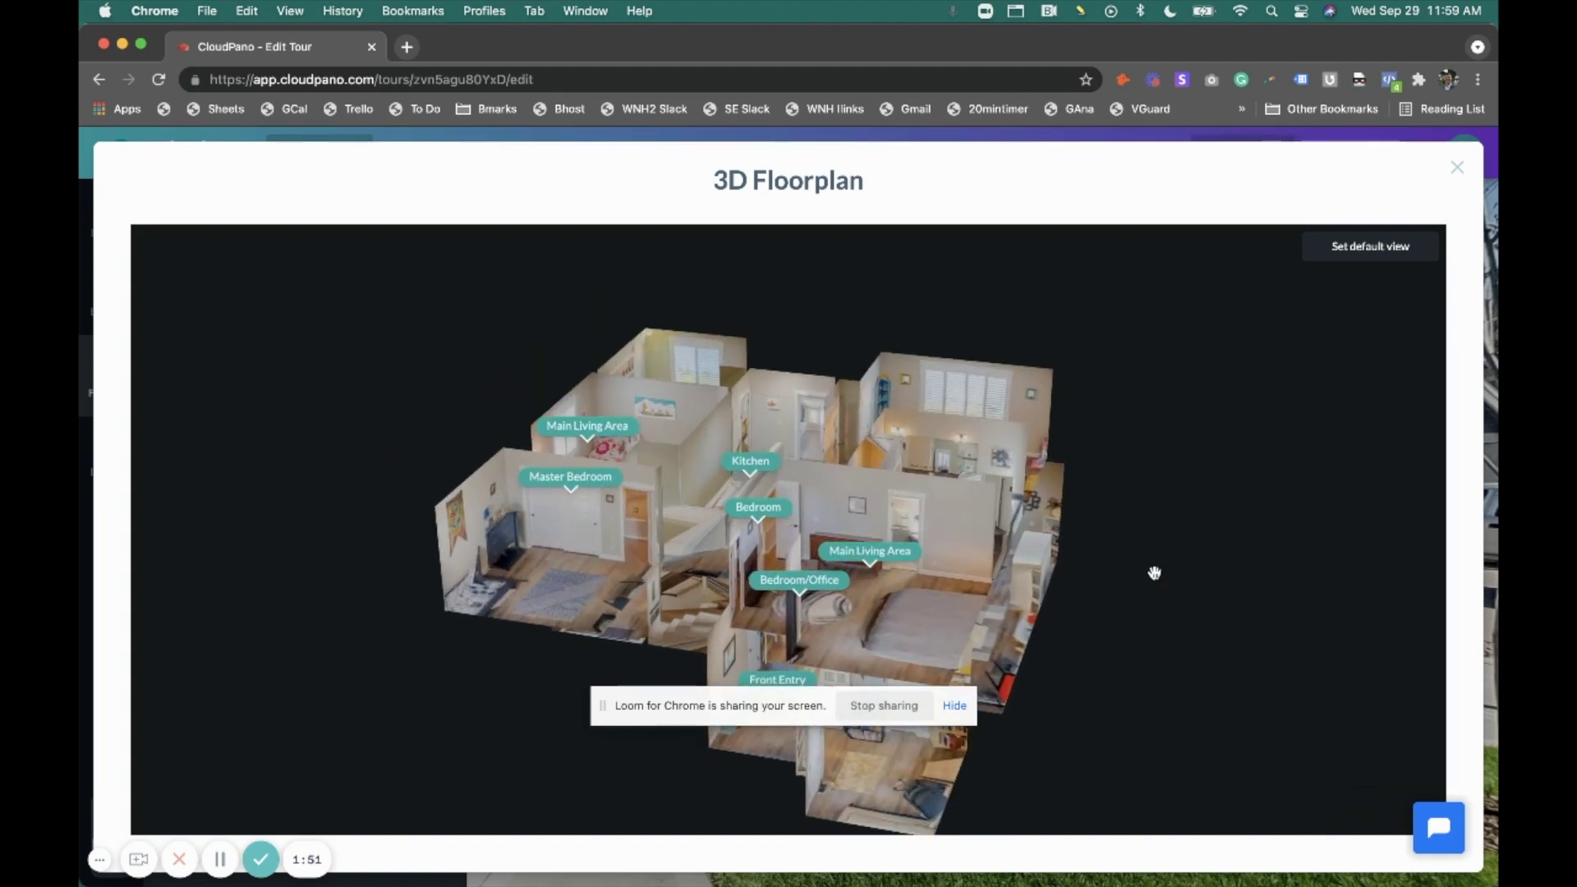
{"action": "left_click_drag", "start_coordinate": [1154, 572], "coordinate": [1183, 545]}
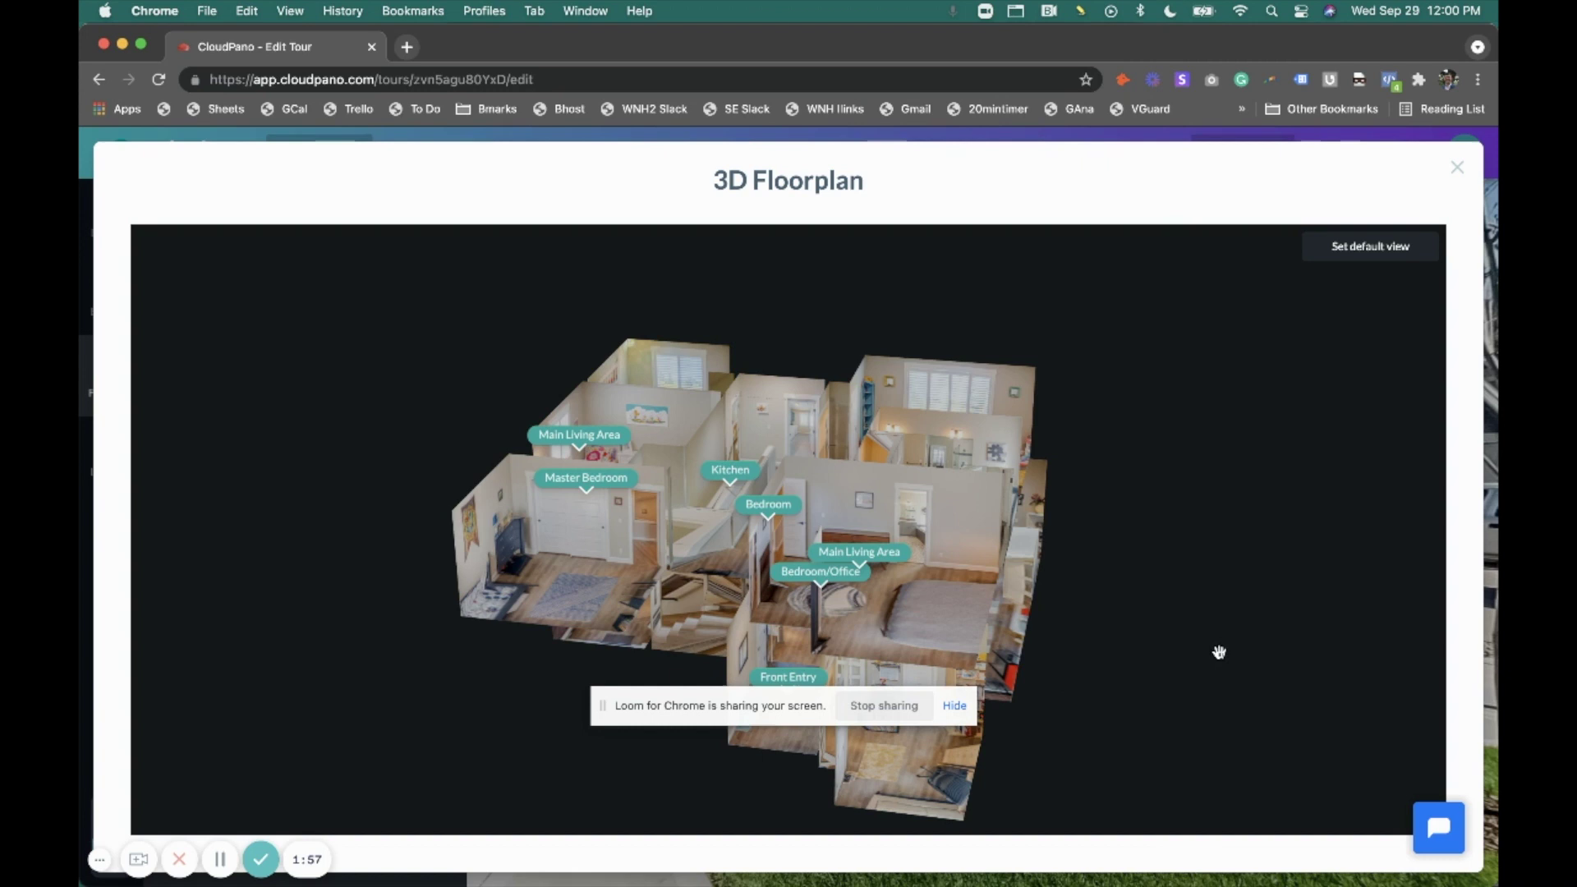
{"action": "left_click_drag", "start_coordinate": [1137, 617], "coordinate": [1103, 617]}
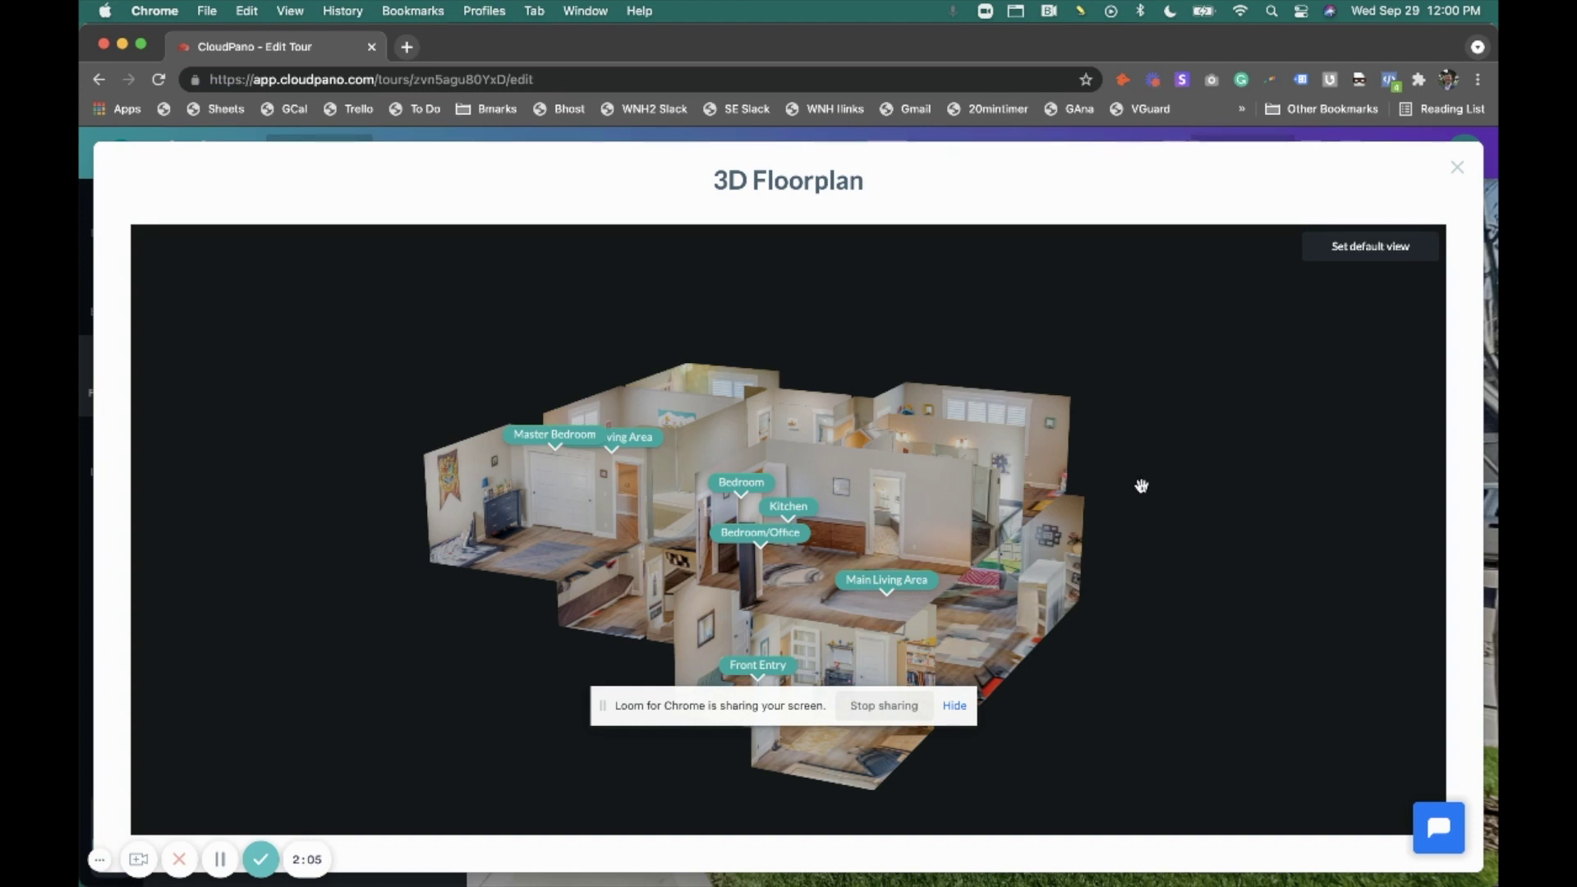
{"action": "left_click", "coordinate": [1370, 246]}
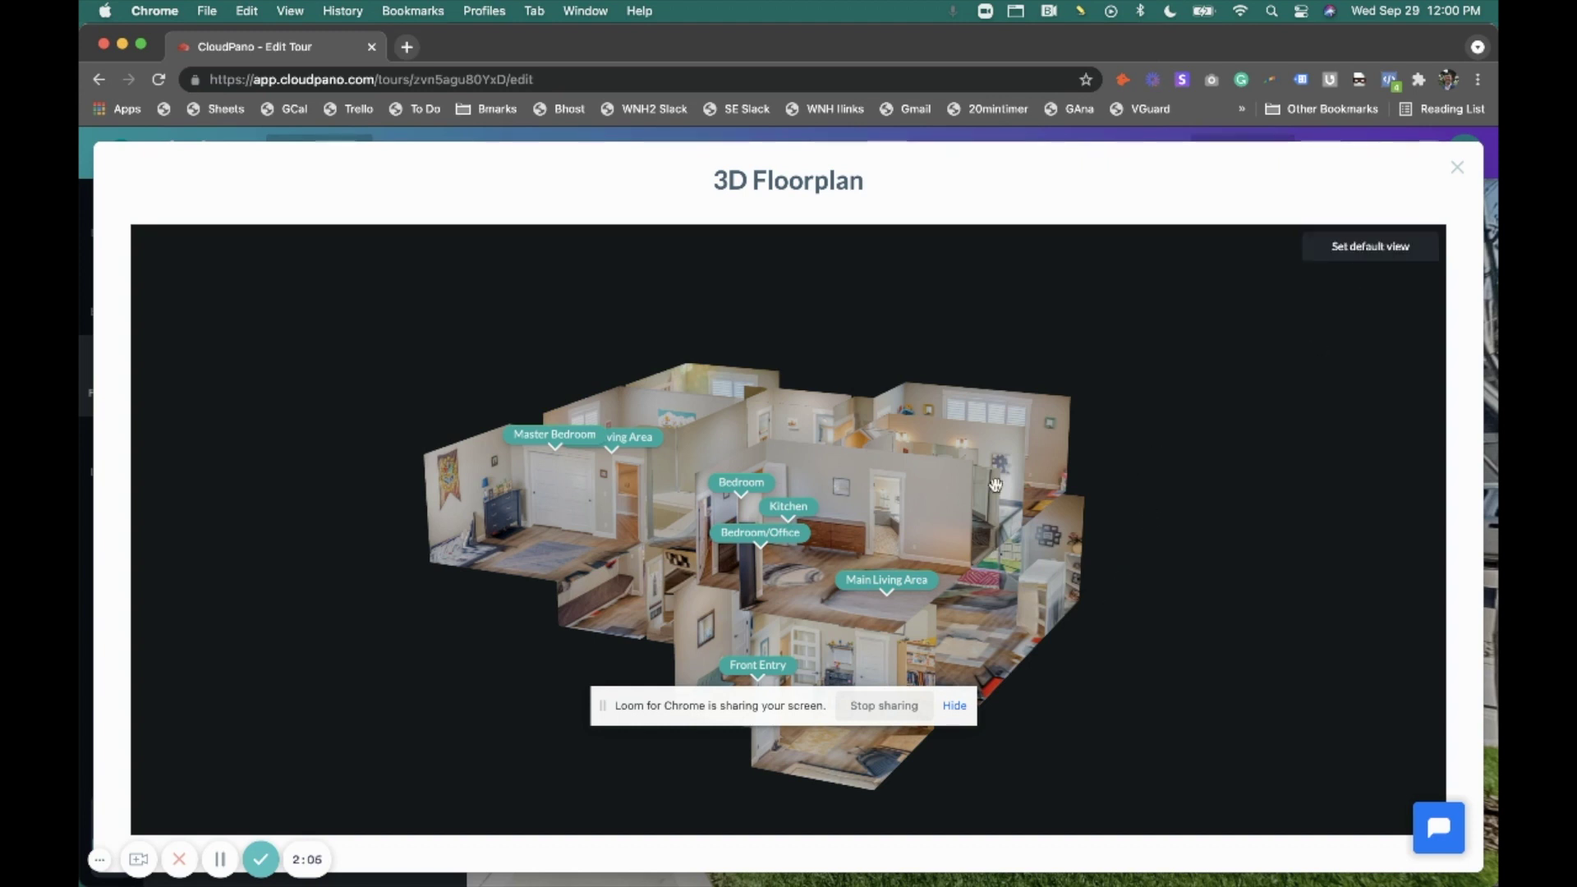
{"action": "left_click", "coordinate": [1361, 256]}
Step: Place a new linkspot beside the Master Bedroom and link it to the Bonus Room scene
{"action": "left_click", "coordinate": [535, 546]}
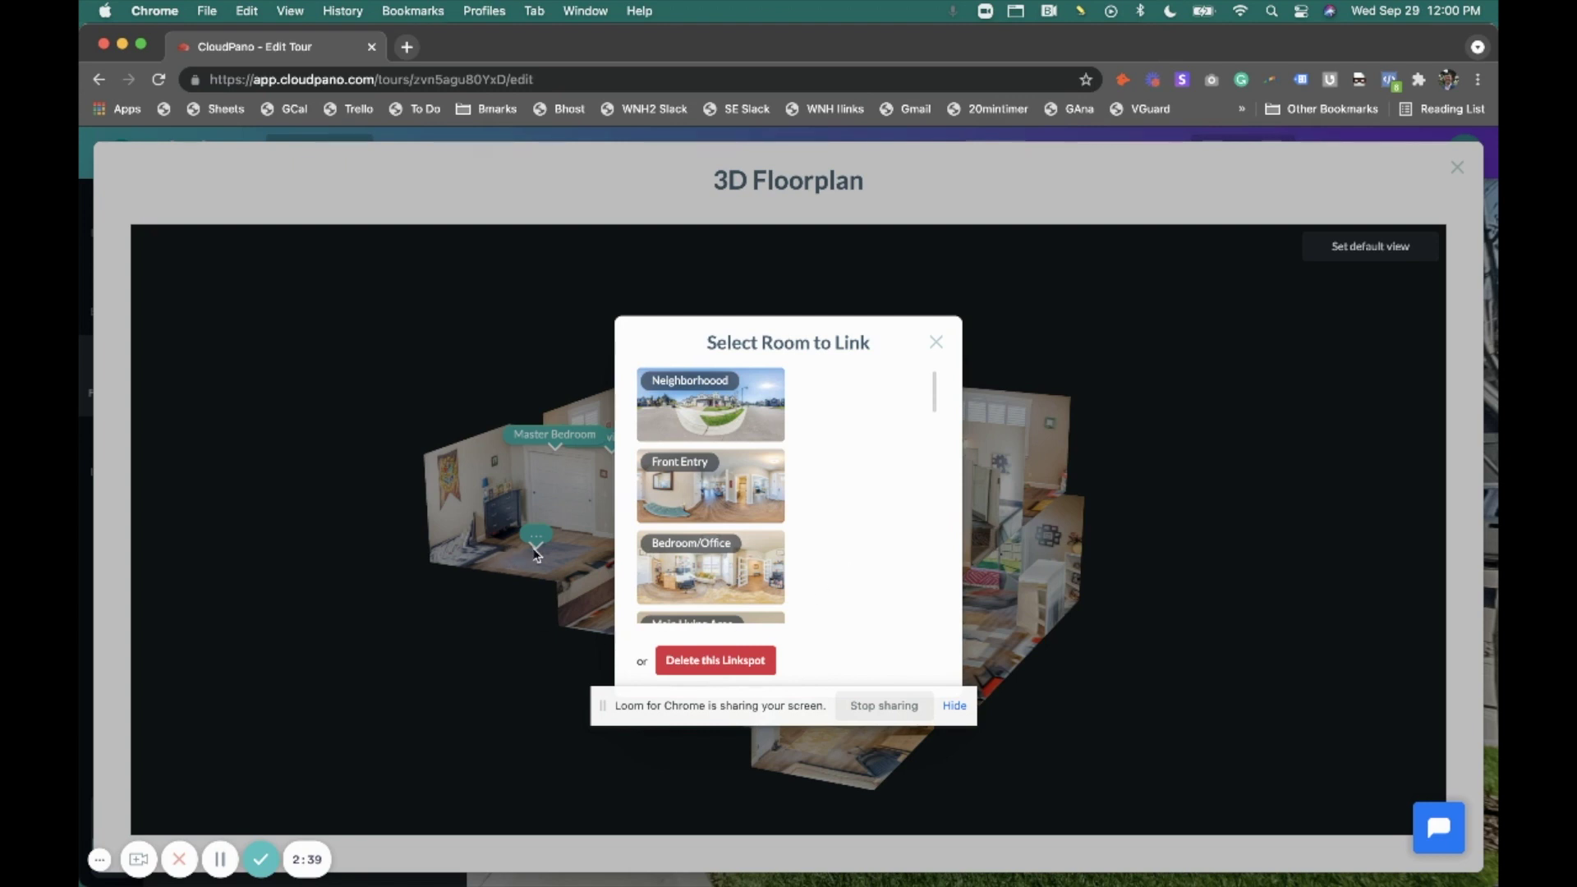
{"action": "scroll", "coordinate": [855, 503], "scroll_direction": "down", "scroll_amount": 1}
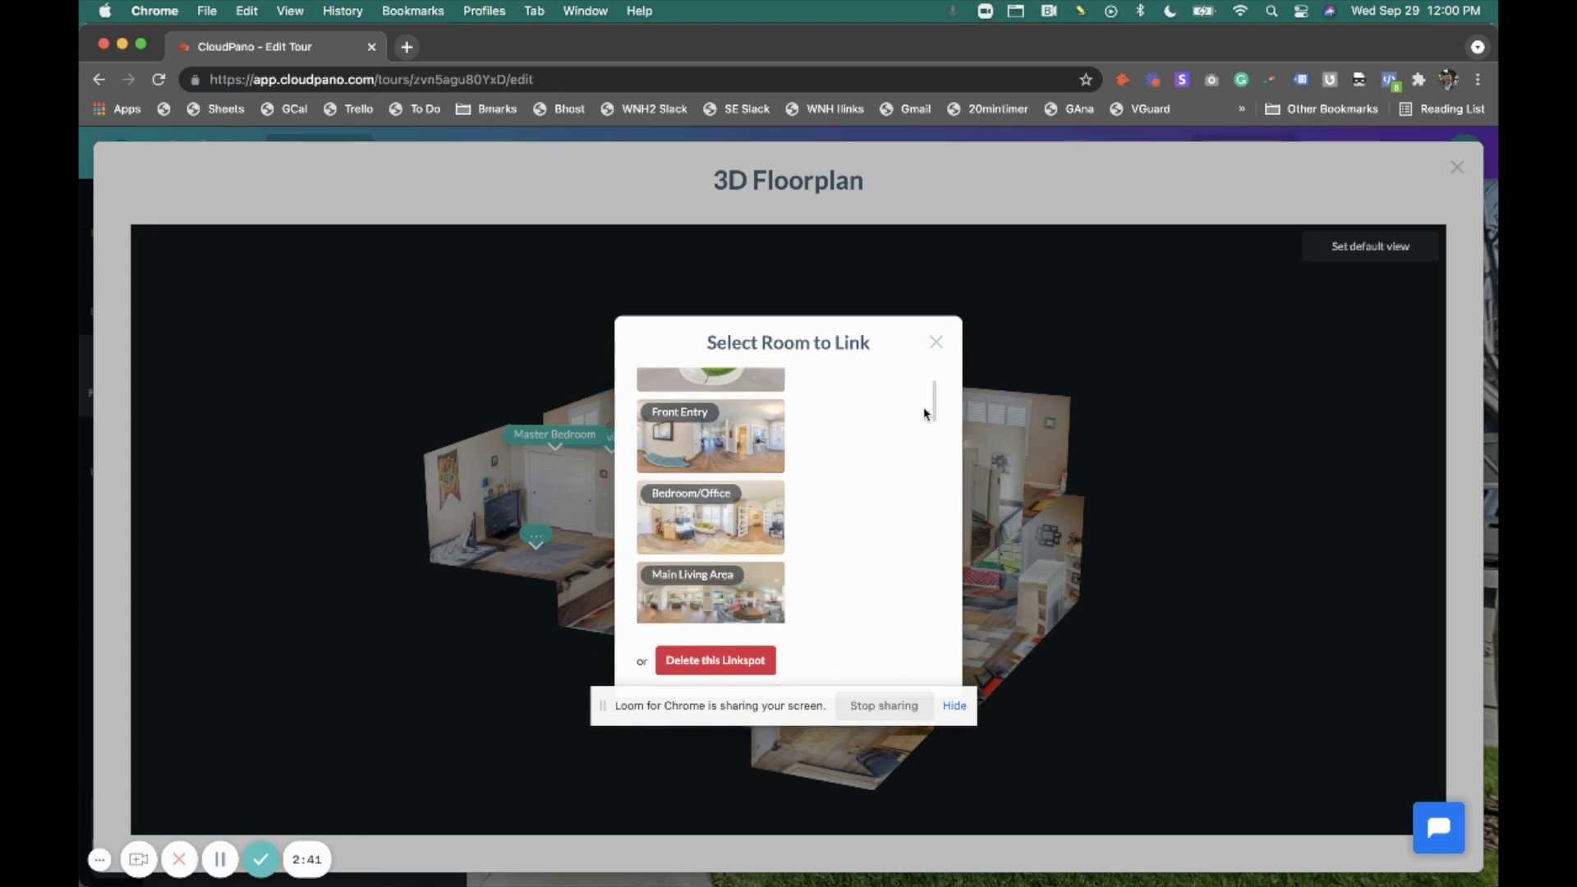
{"action": "scroll", "coordinate": [933, 409], "scroll_direction": "down", "scroll_amount": 5}
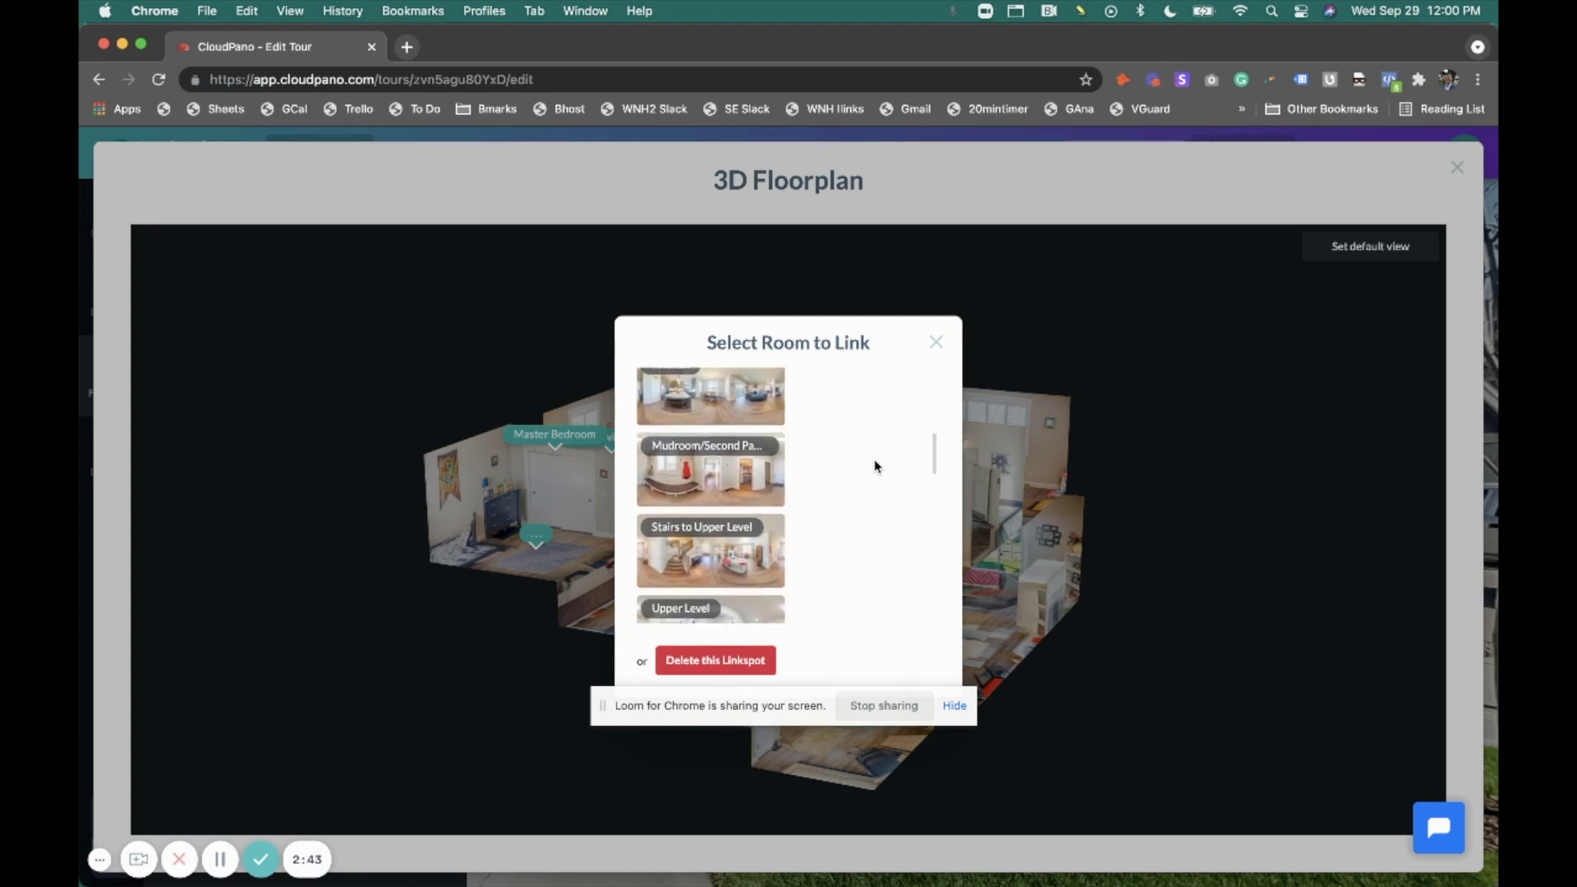
{"action": "scroll", "coordinate": [875, 462], "scroll_direction": "down", "scroll_amount": 5}
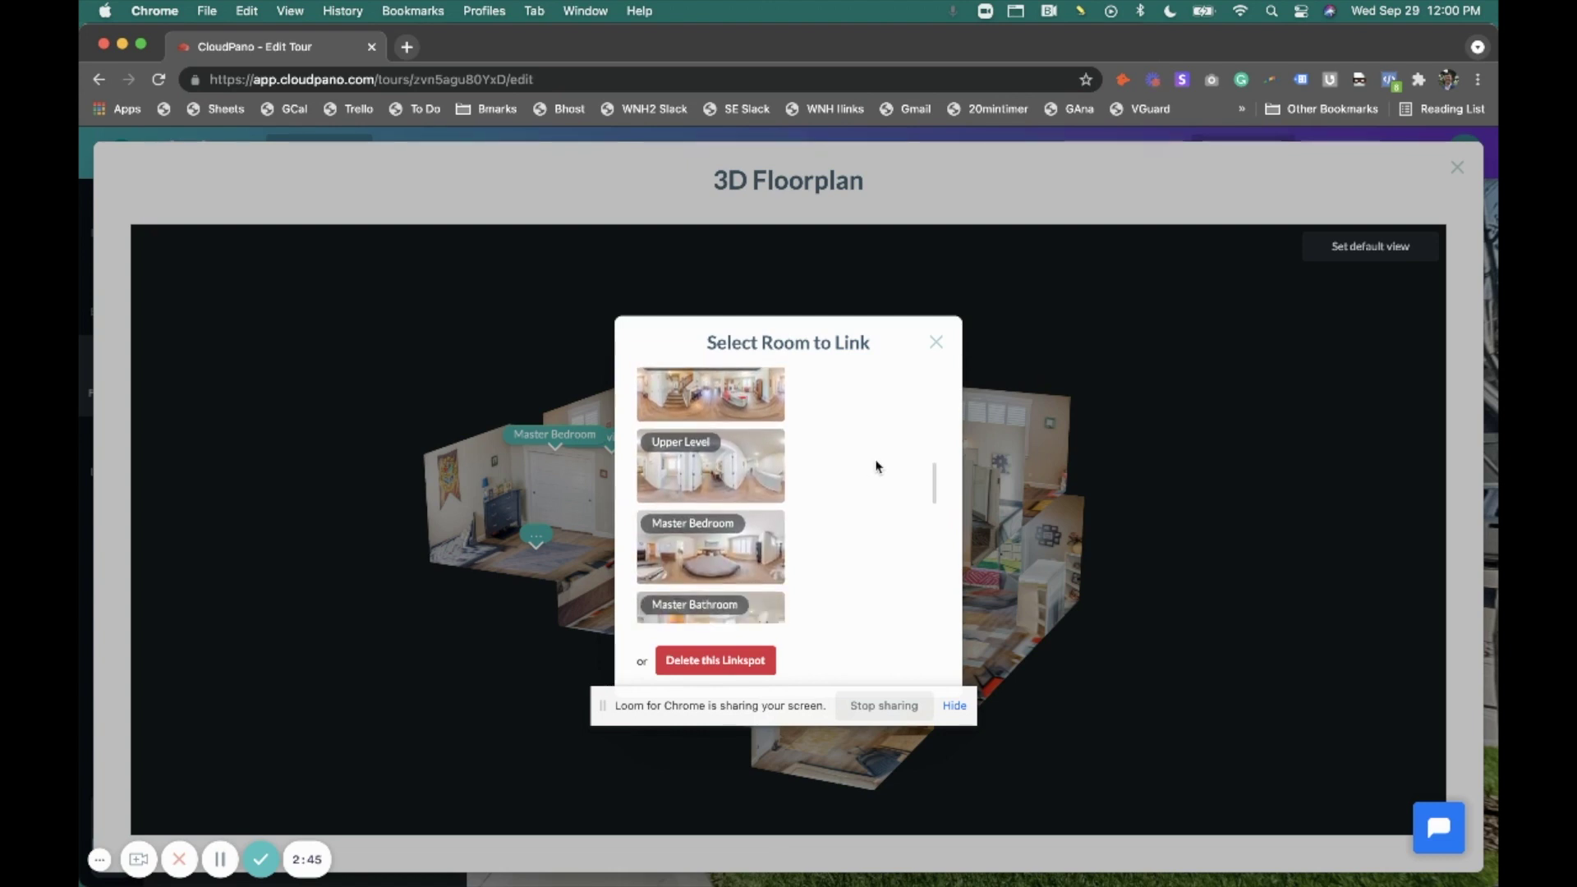
{"action": "scroll", "coordinate": [876, 467], "scroll_direction": "down", "scroll_amount": 5}
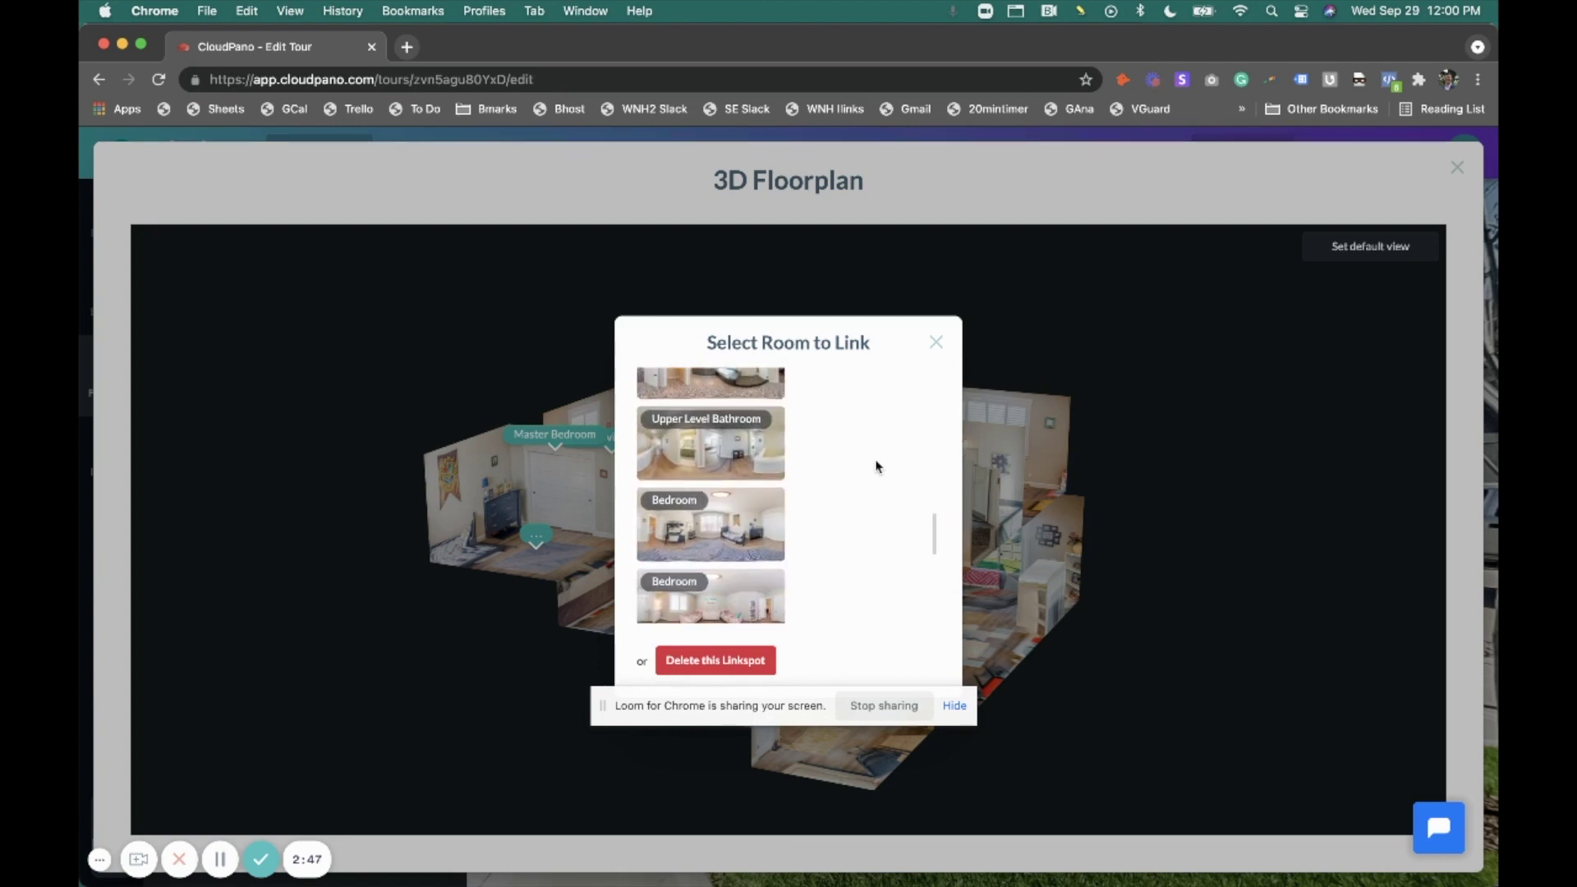
{"action": "scroll", "coordinate": [876, 466], "scroll_direction": "down", "scroll_amount": 5}
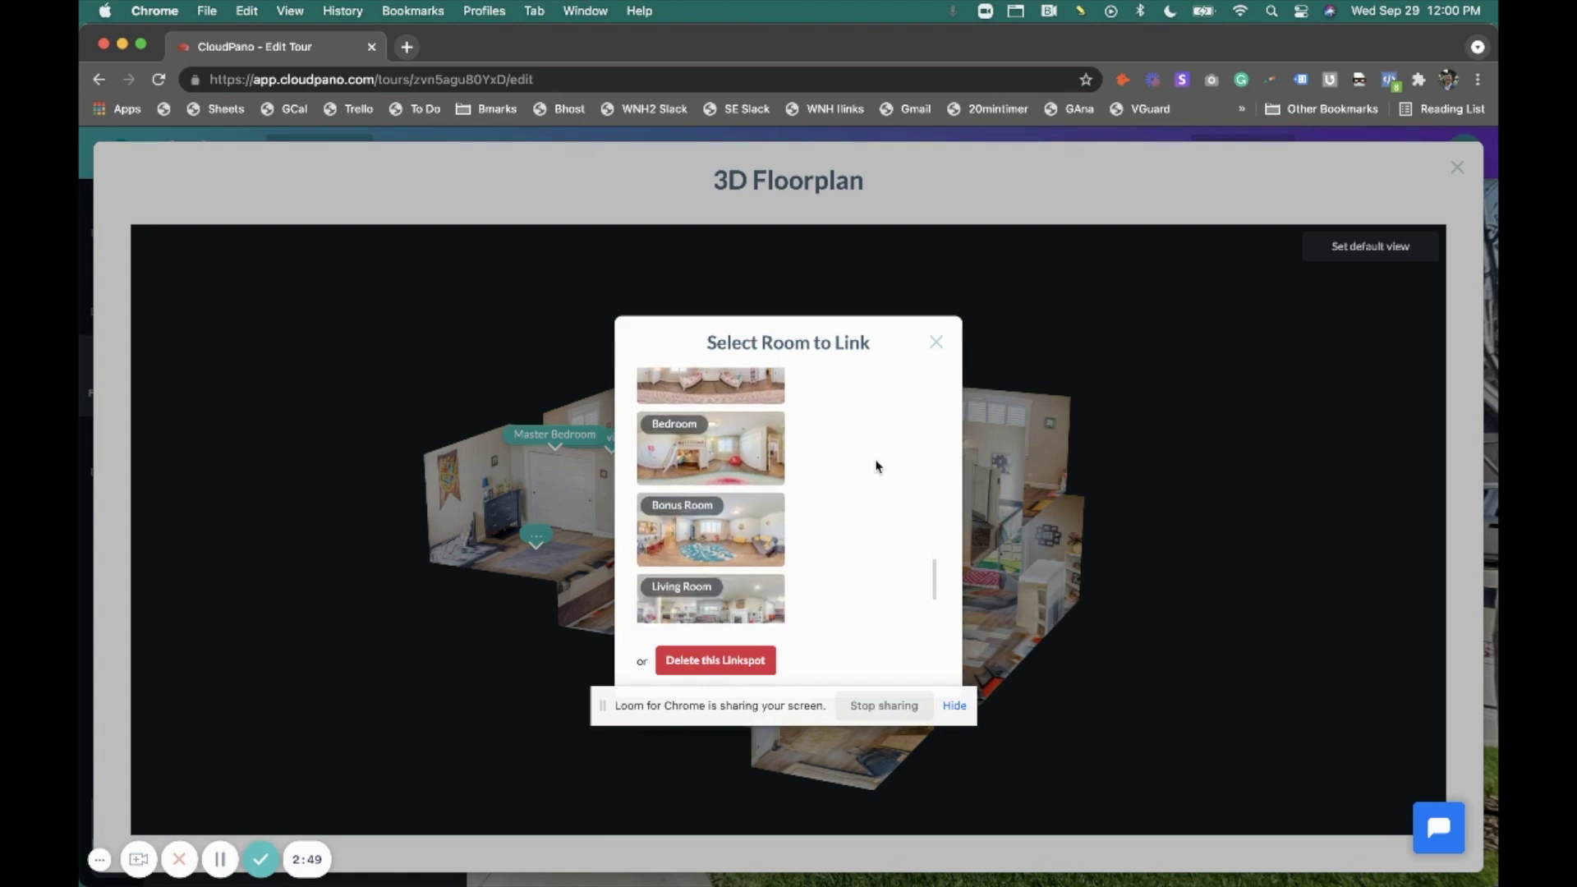
{"action": "scroll", "coordinate": [876, 467], "scroll_direction": "down", "scroll_amount": 2}
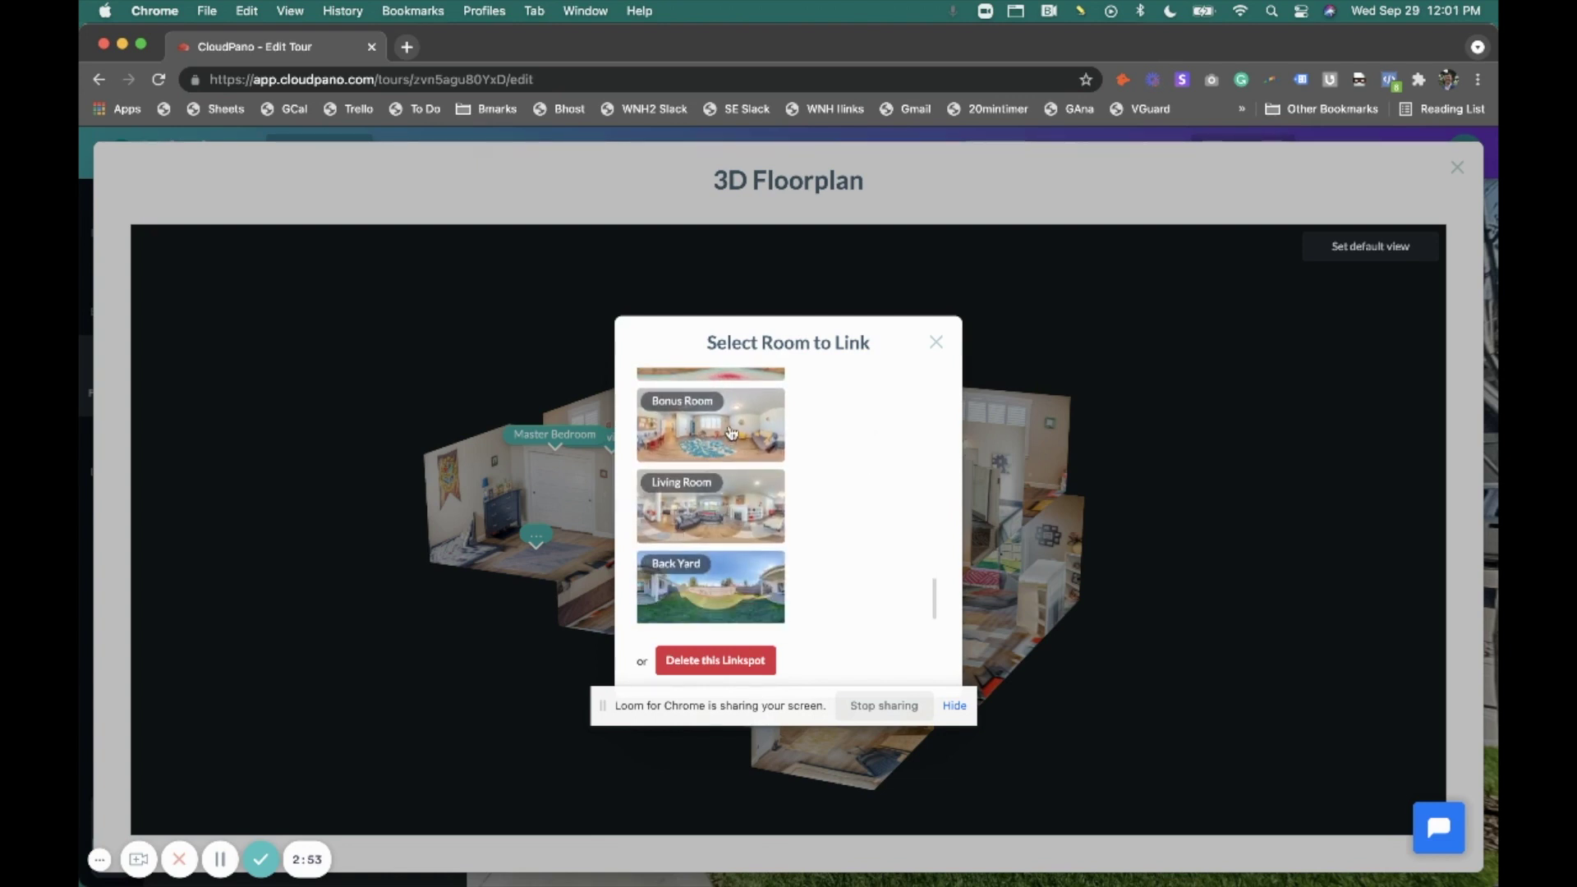
{"action": "left_click", "coordinate": [700, 434]}
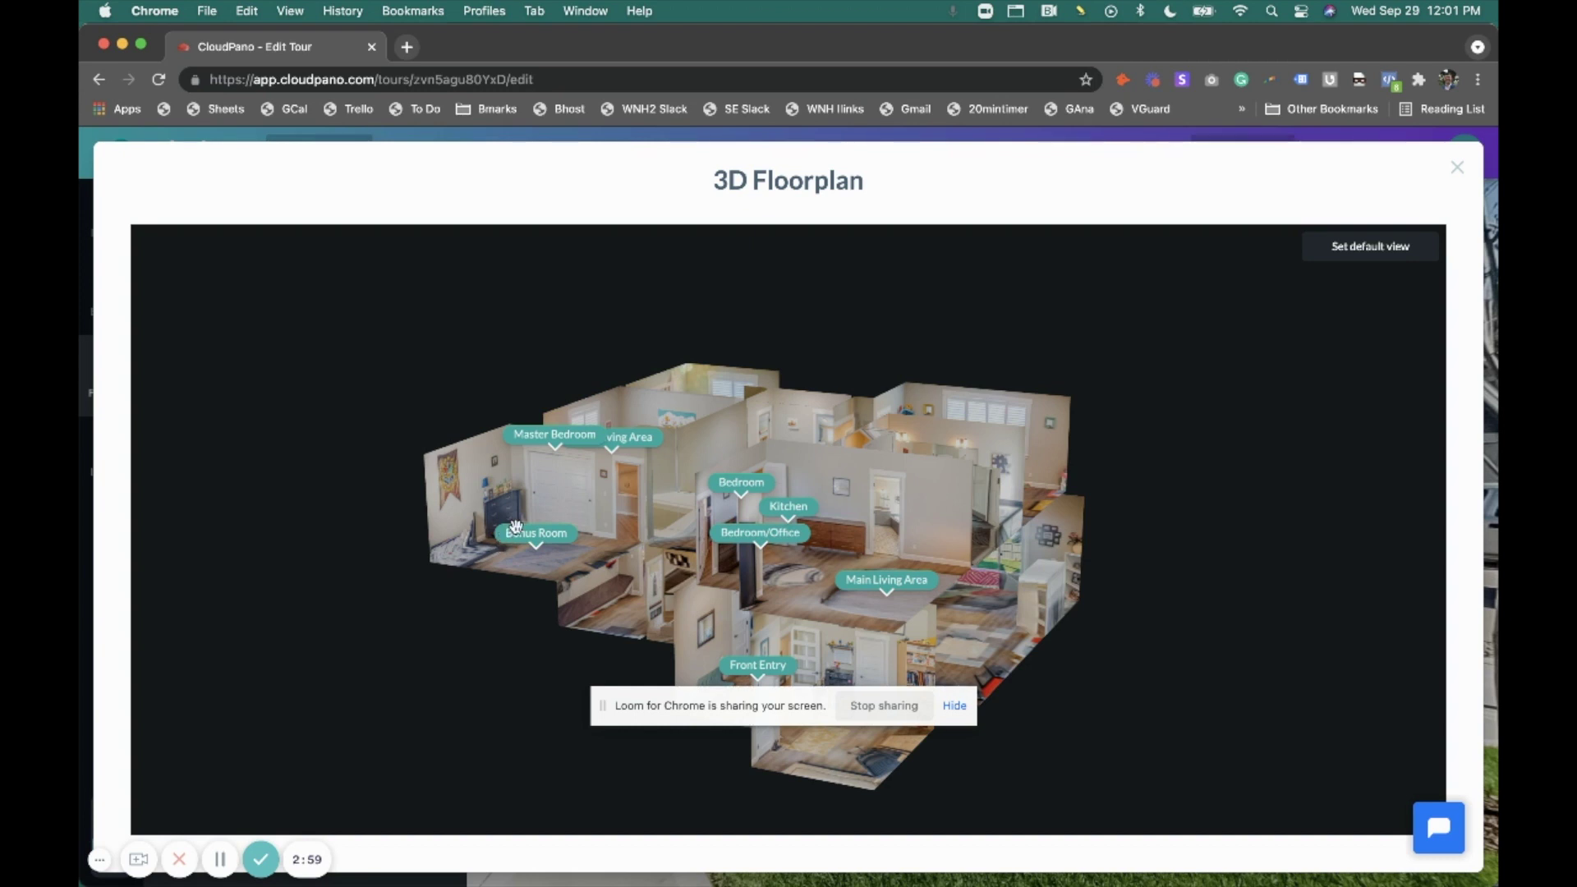
Step: Nudge the Bonus Room label into position and close the 3D Floorplan
{"action": "mouse_move", "coordinate": [534, 539]}
{"action": "left_mouse_down"}
{"action": "mouse_move", "coordinate": [511, 515]}
{"action": "mouse_move", "coordinate": [498, 543]}
{"action": "mouse_move", "coordinate": [553, 561]}
{"action": "mouse_move", "coordinate": [567, 532]}
{"action": "mouse_move", "coordinate": [525, 549]}
{"action": "mouse_move", "coordinate": [573, 545]}
{"action": "mouse_move", "coordinate": [612, 510]}
{"action": "mouse_move", "coordinate": [543, 537]}
{"action": "left_mouse_up"}
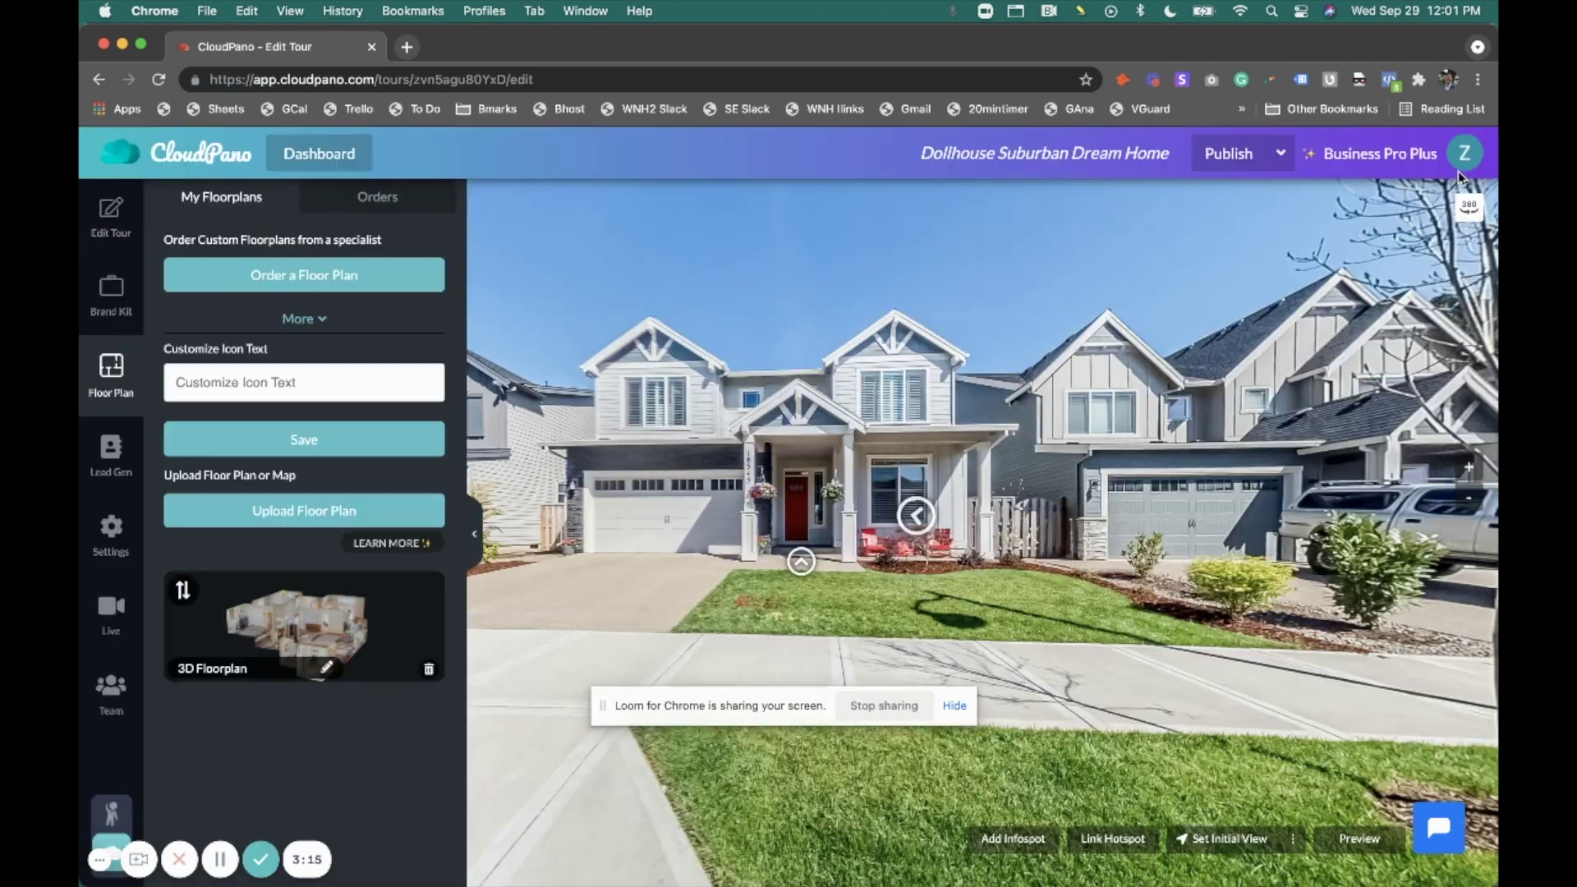
{"action": "left_click", "coordinate": [1457, 169]}
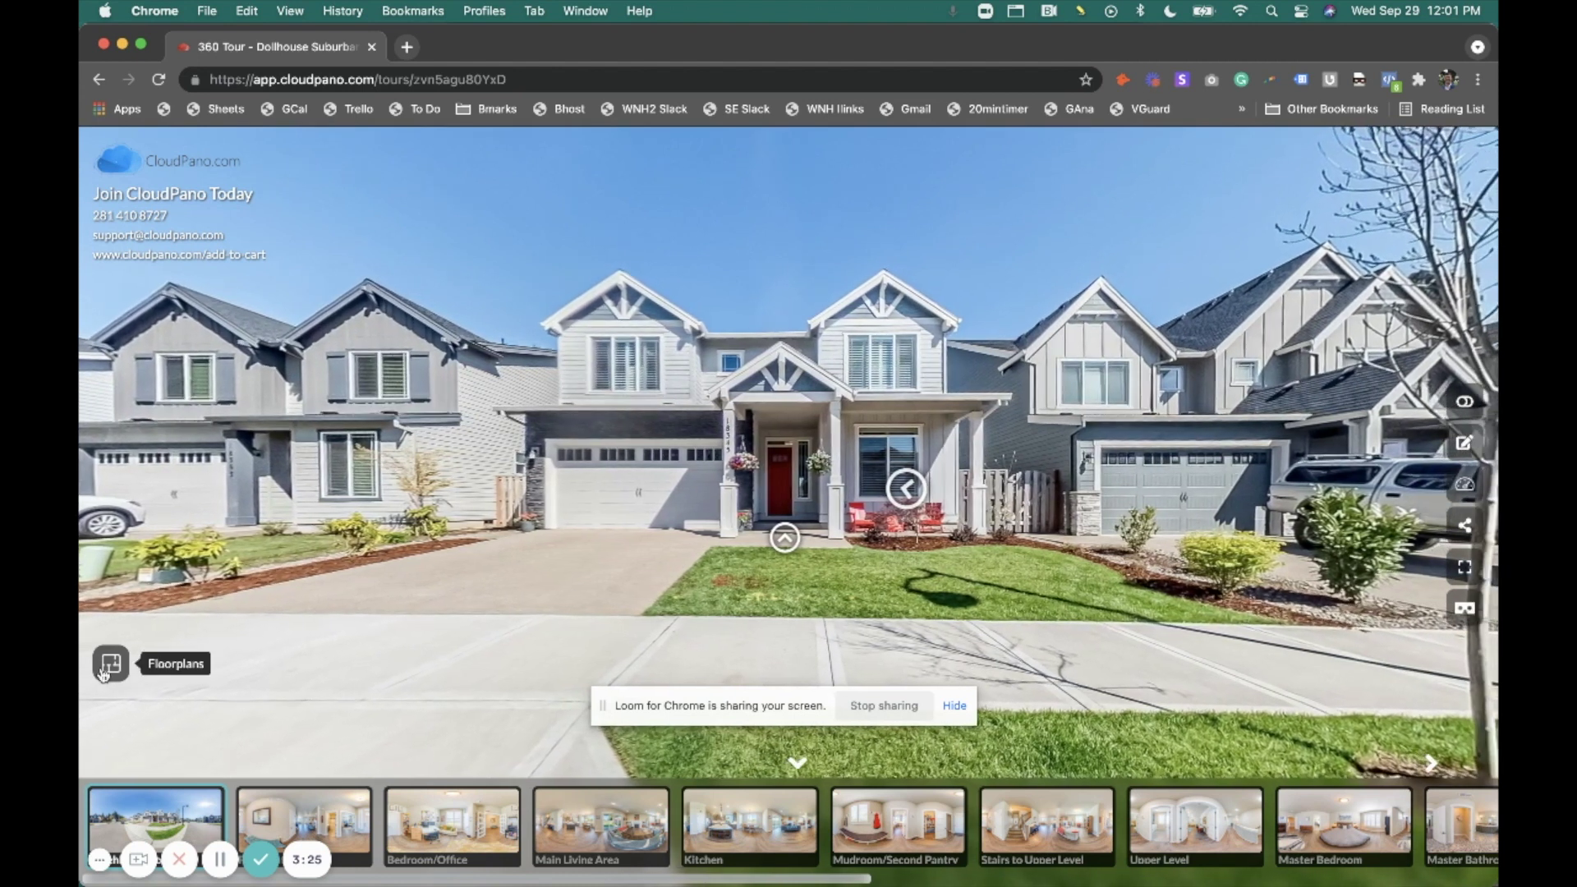
Step: Enter the Bonus Room via its new floorplan label and face the doorway and blue bookshelf
{"action": "mouse_move", "coordinate": [104, 674]}
{"action": "left_click", "coordinate": [230, 621]}
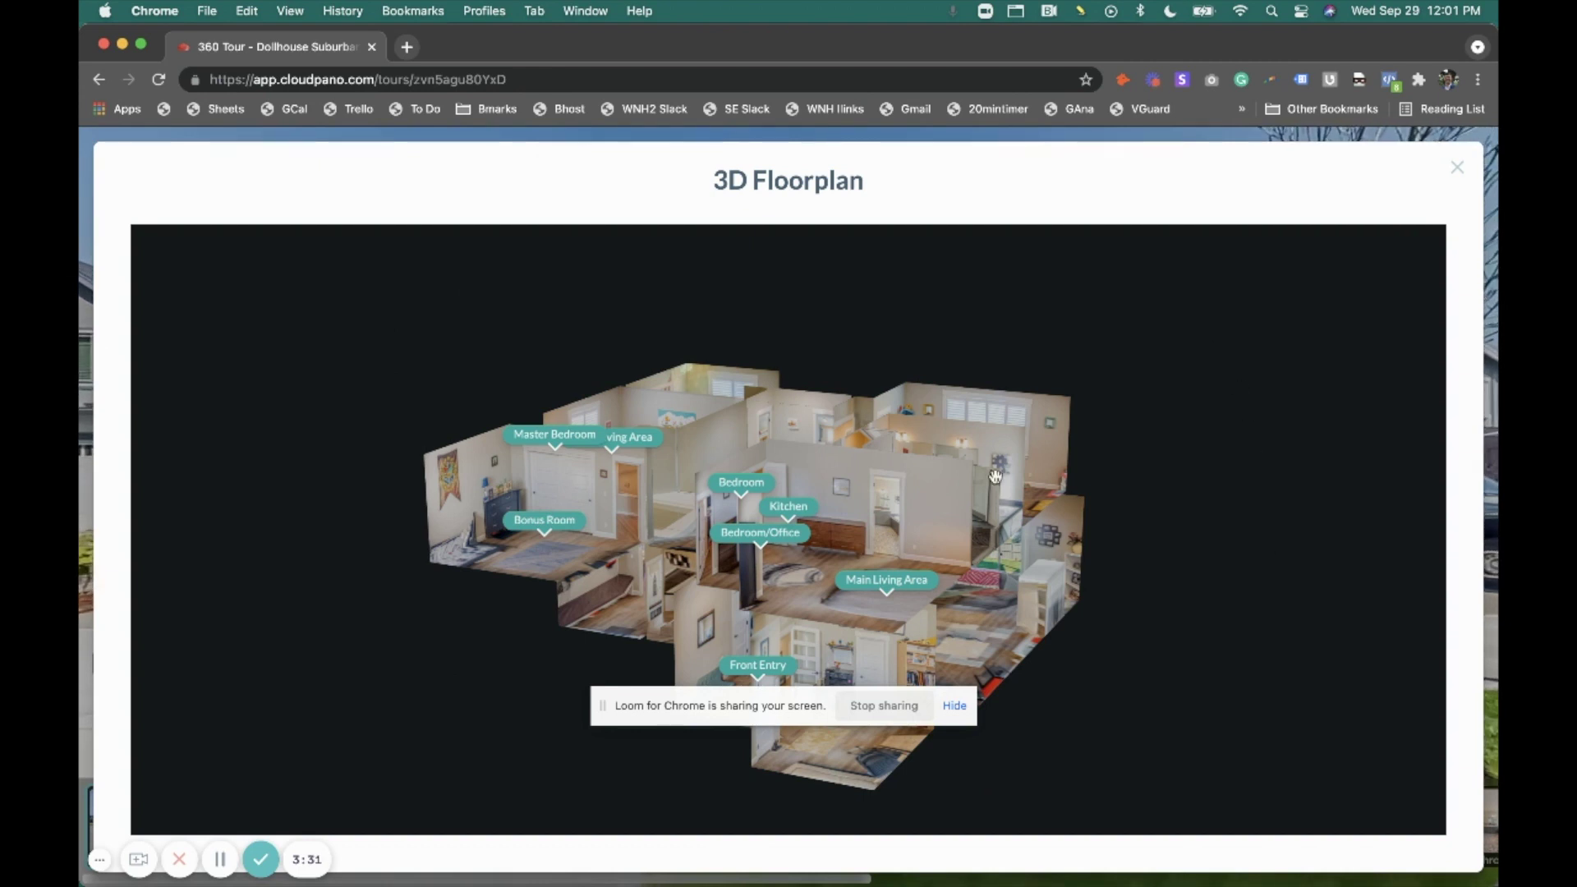
{"action": "left_click", "coordinate": [541, 521]}
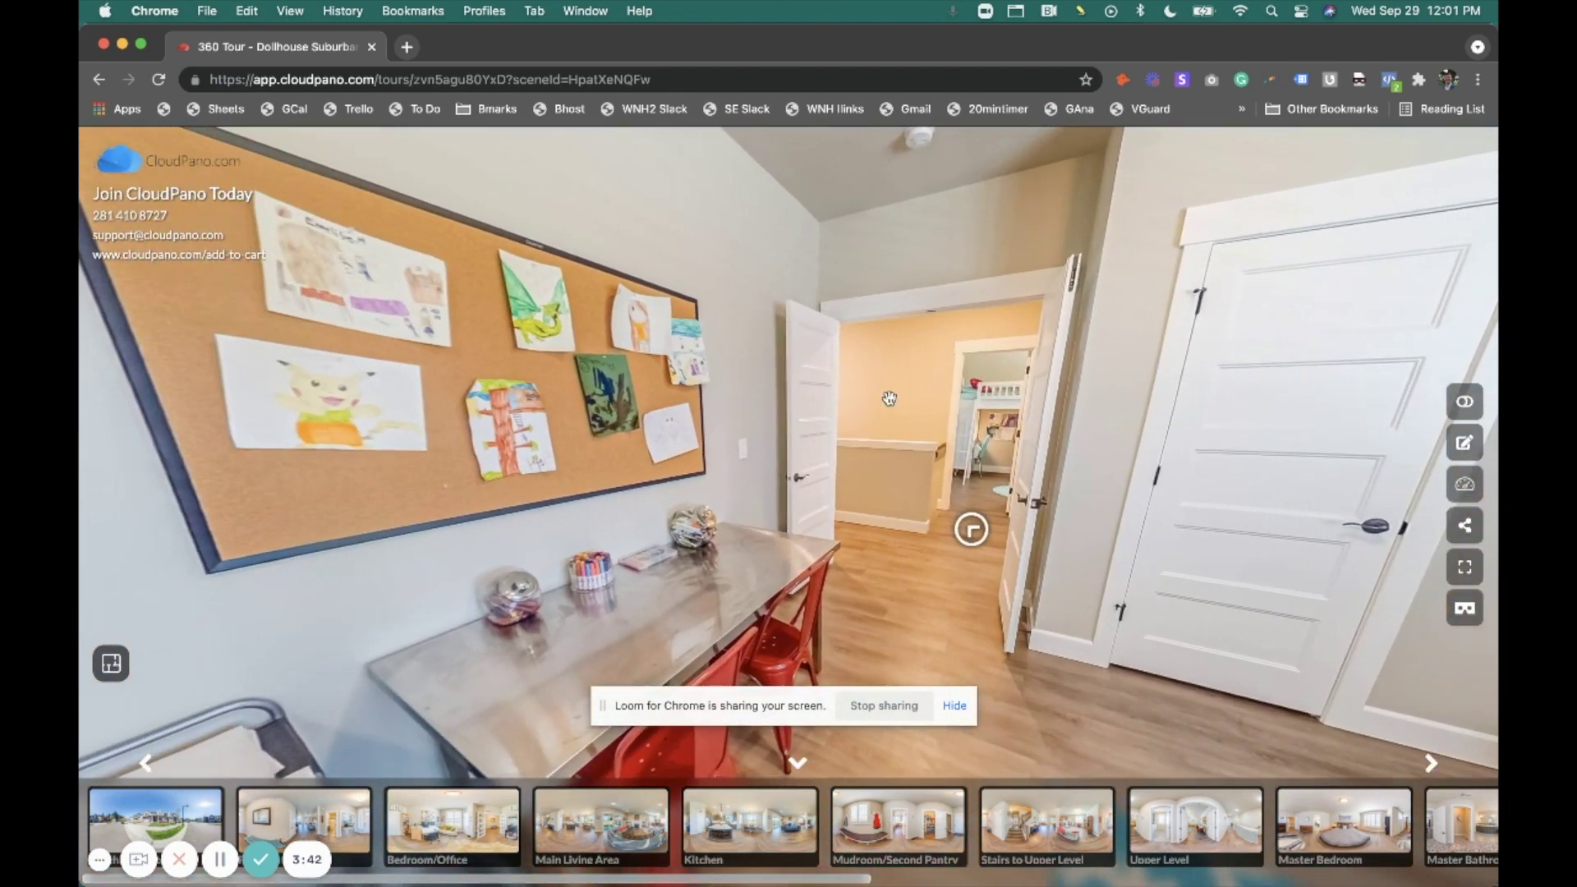
{"action": "left_click_drag", "start_coordinate": [889, 398], "coordinate": [850, 375]}
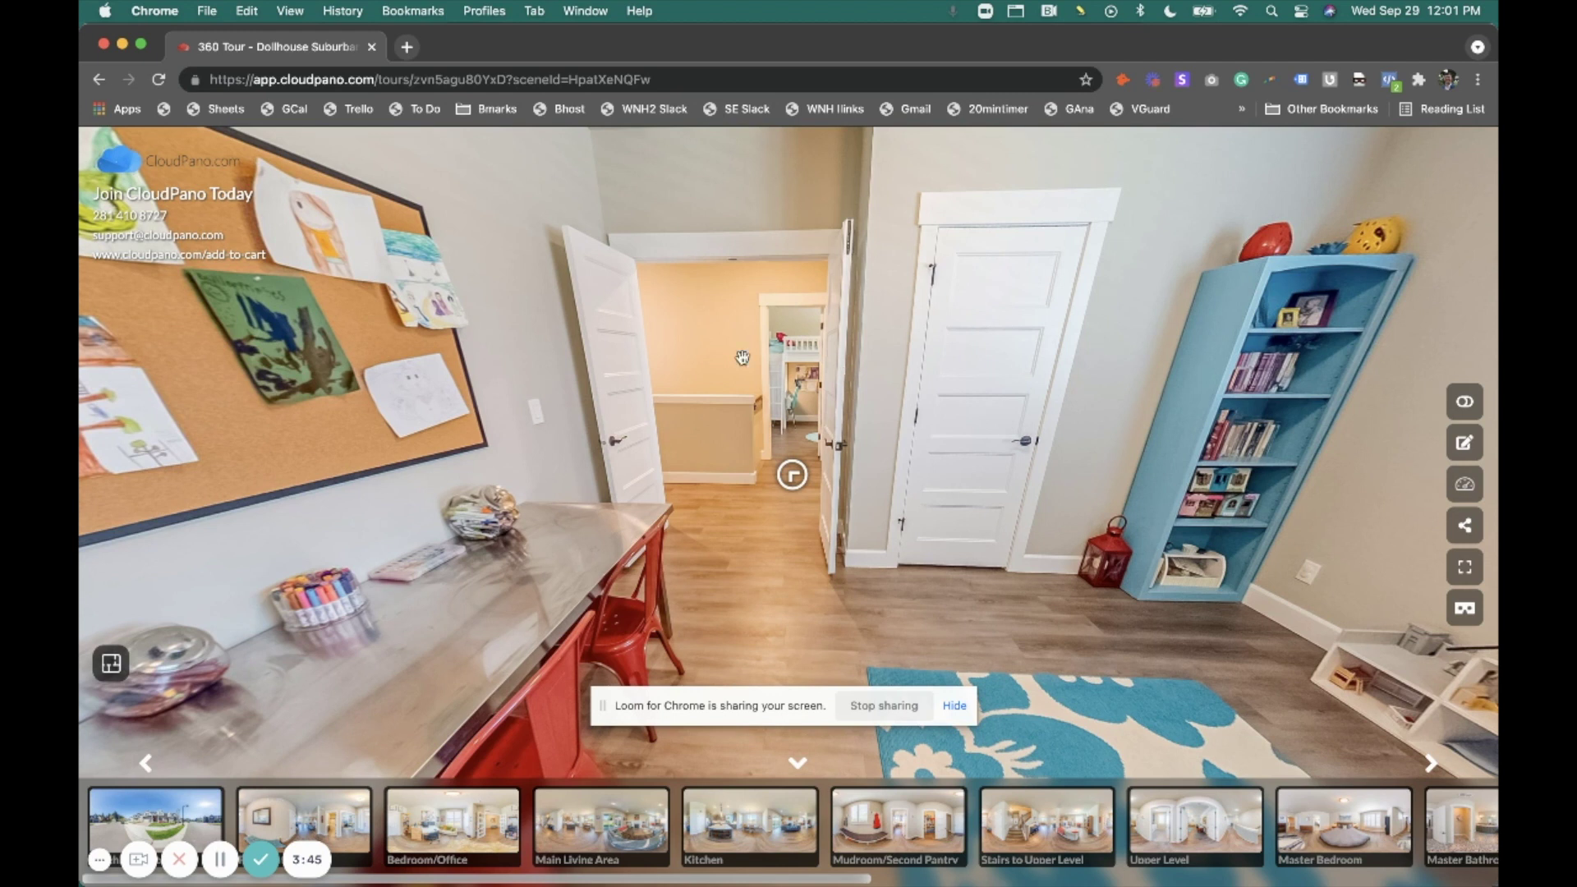
Step: Open the 3D dollhouse floorplan, rotate it through several angles, then close it
{"action": "mouse_move", "coordinate": [110, 663]}
{"action": "left_click", "coordinate": [194, 653]}
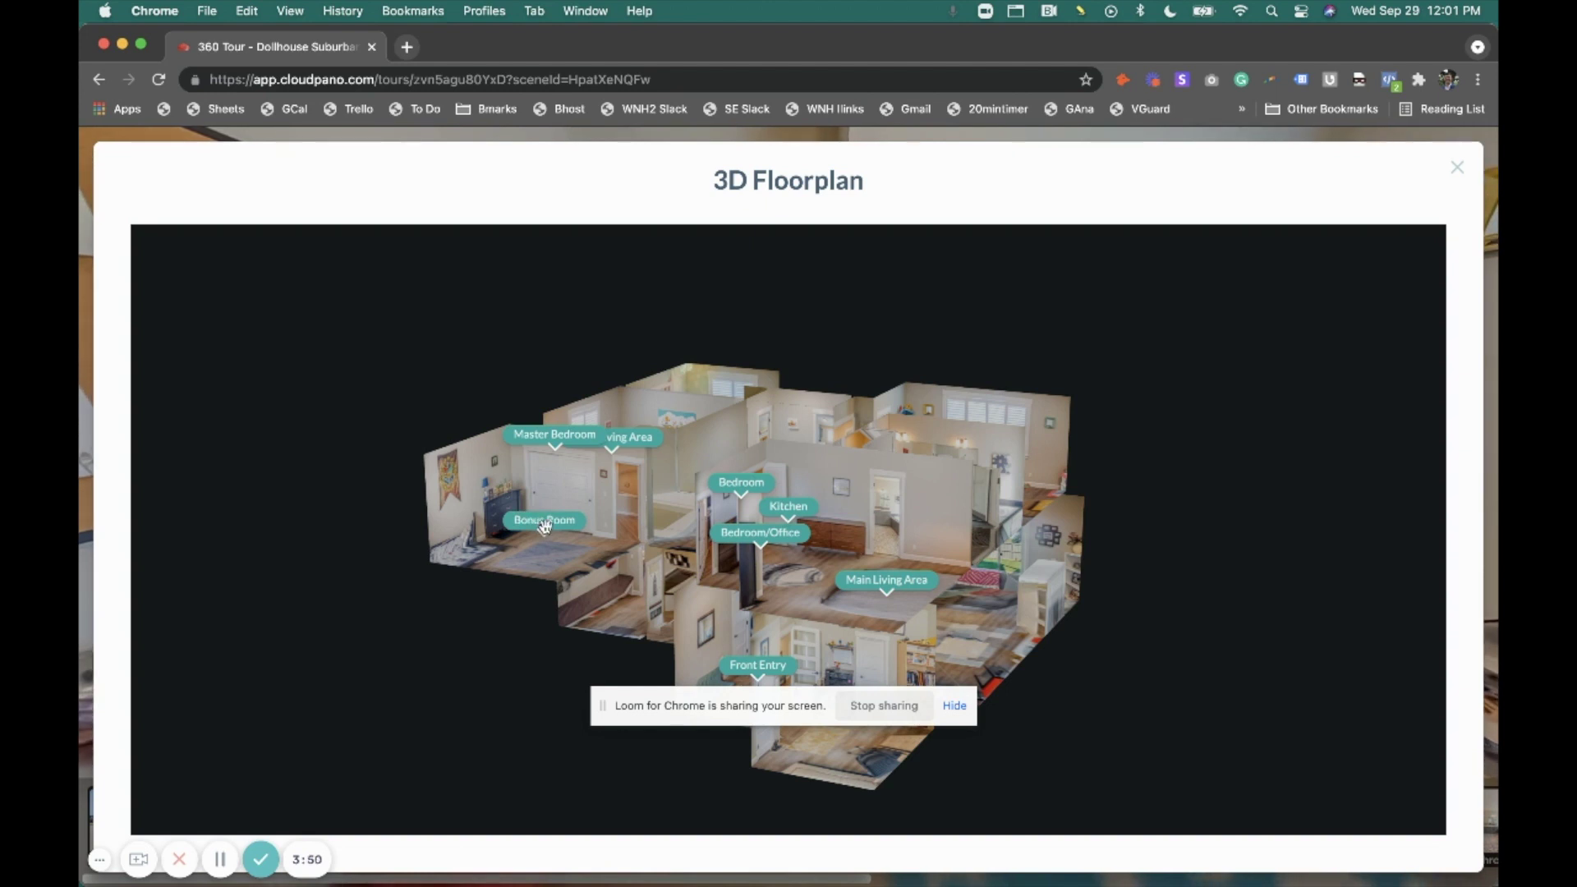
{"action": "left_click_drag", "start_coordinate": [1056, 455], "coordinate": [886, 489]}
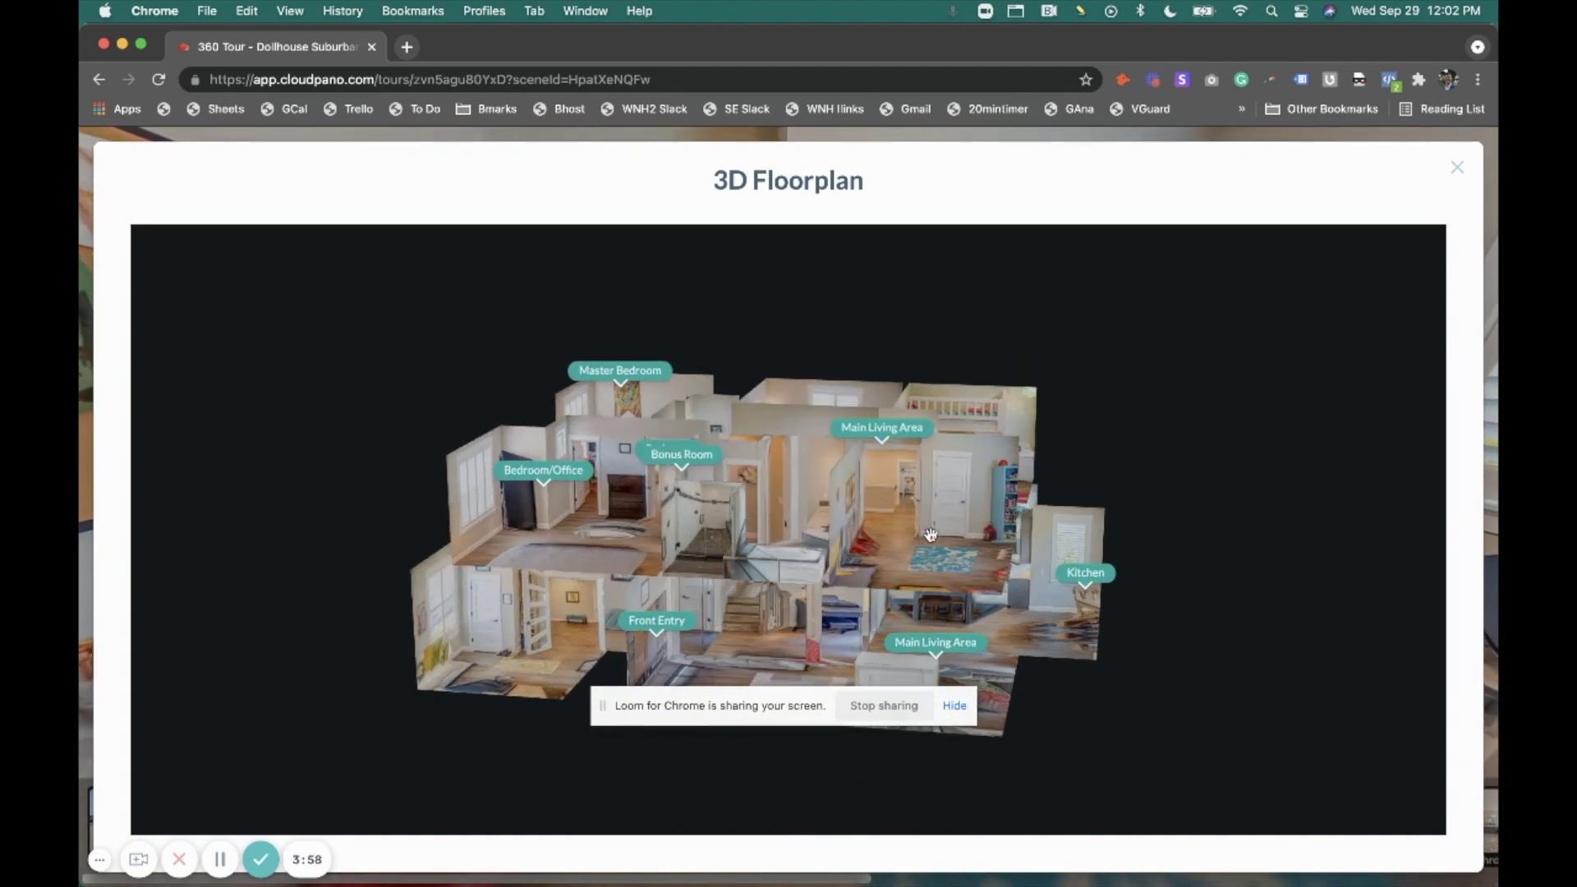
{"action": "left_click_drag", "start_coordinate": [899, 530], "coordinate": [1130, 418]}
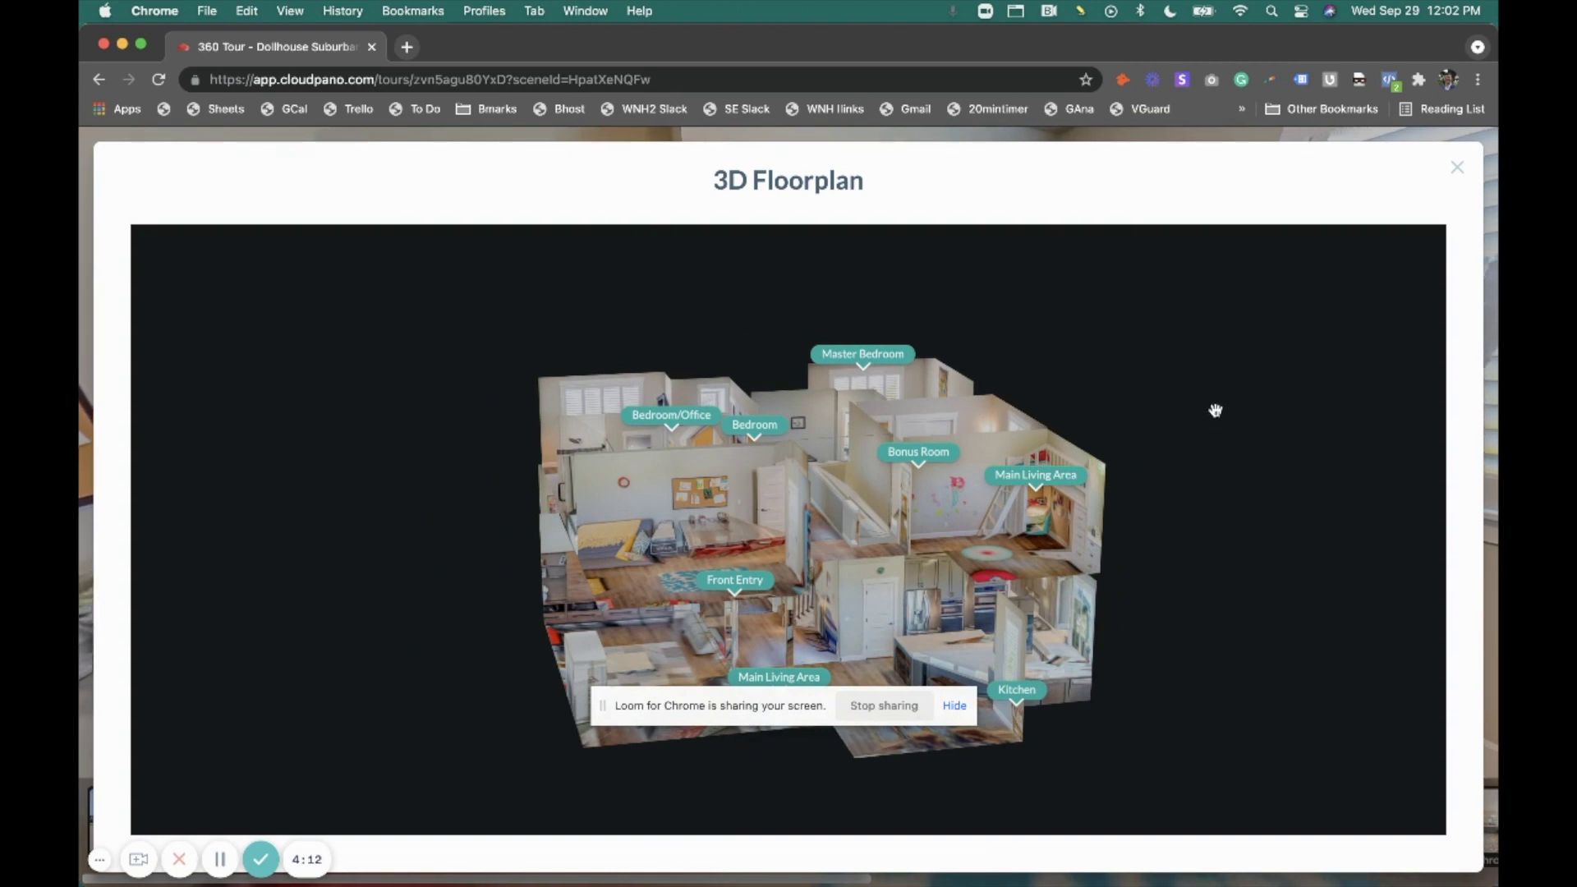
{"action": "left_click_drag", "start_coordinate": [1214, 410], "coordinate": [1154, 465]}
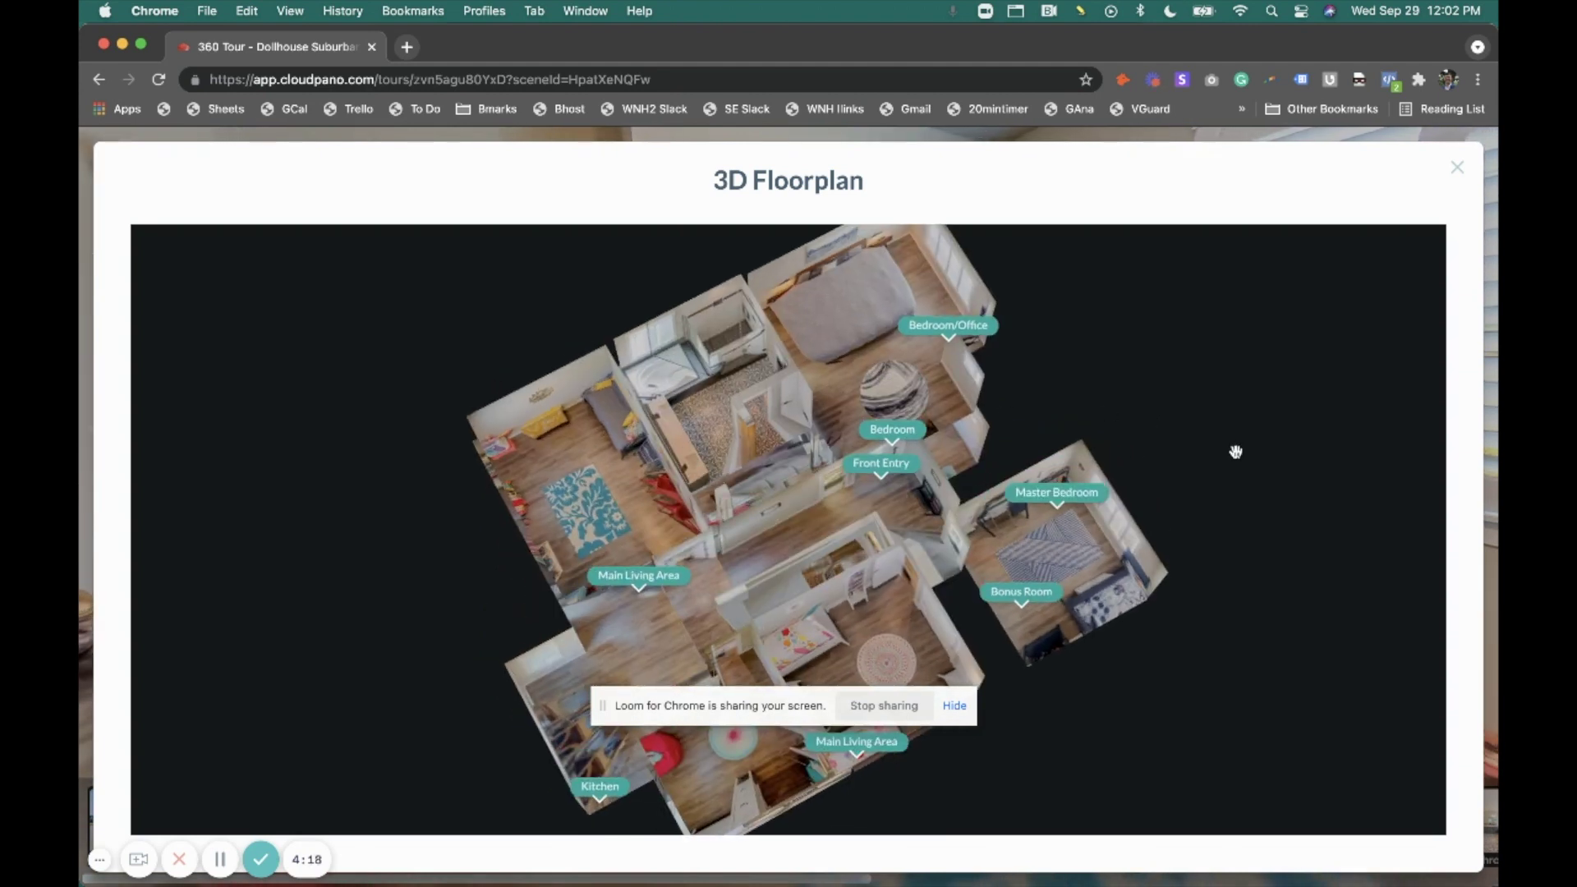
{"action": "left_click_drag", "start_coordinate": [1235, 450], "coordinate": [1104, 432]}
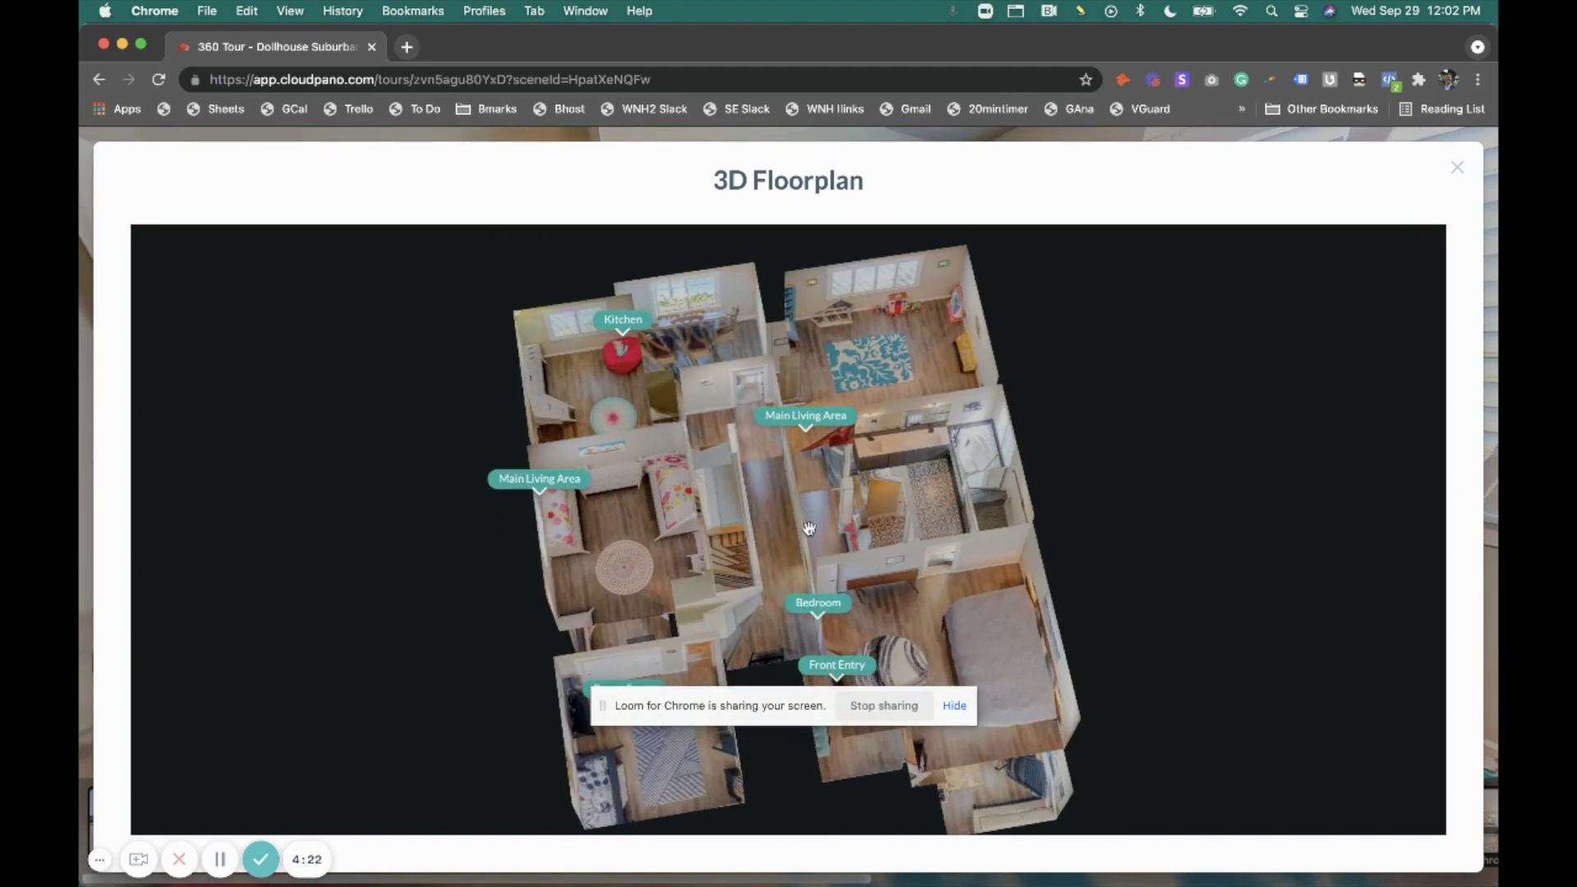
{"action": "left_click_drag", "start_coordinate": [1240, 549], "coordinate": [1117, 517]}
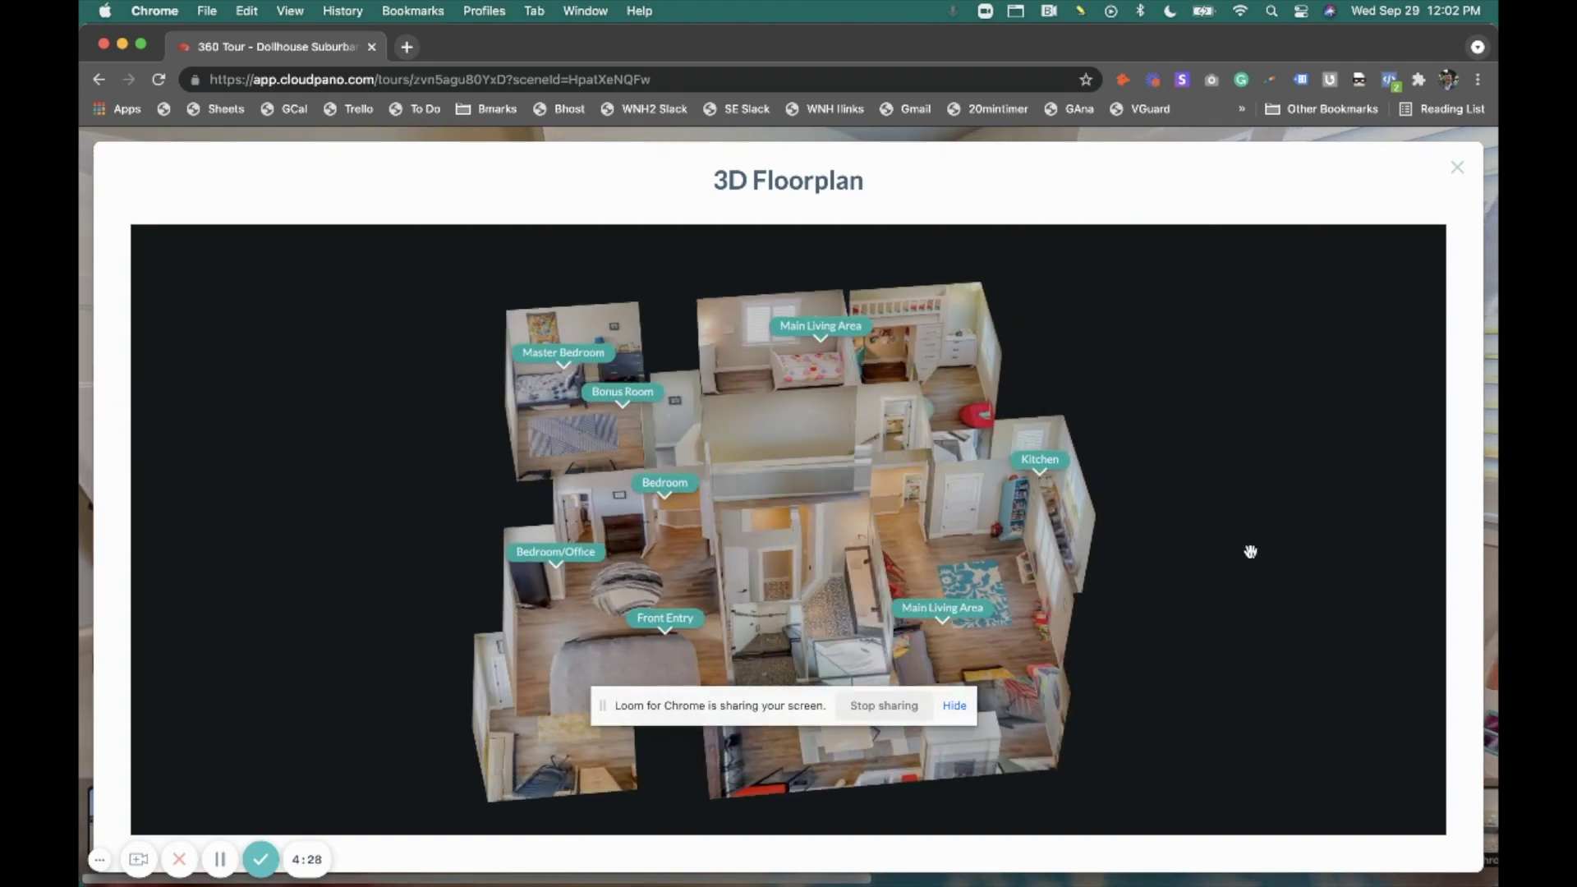
{"action": "left_click_drag", "start_coordinate": [1249, 549], "coordinate": [1148, 534]}
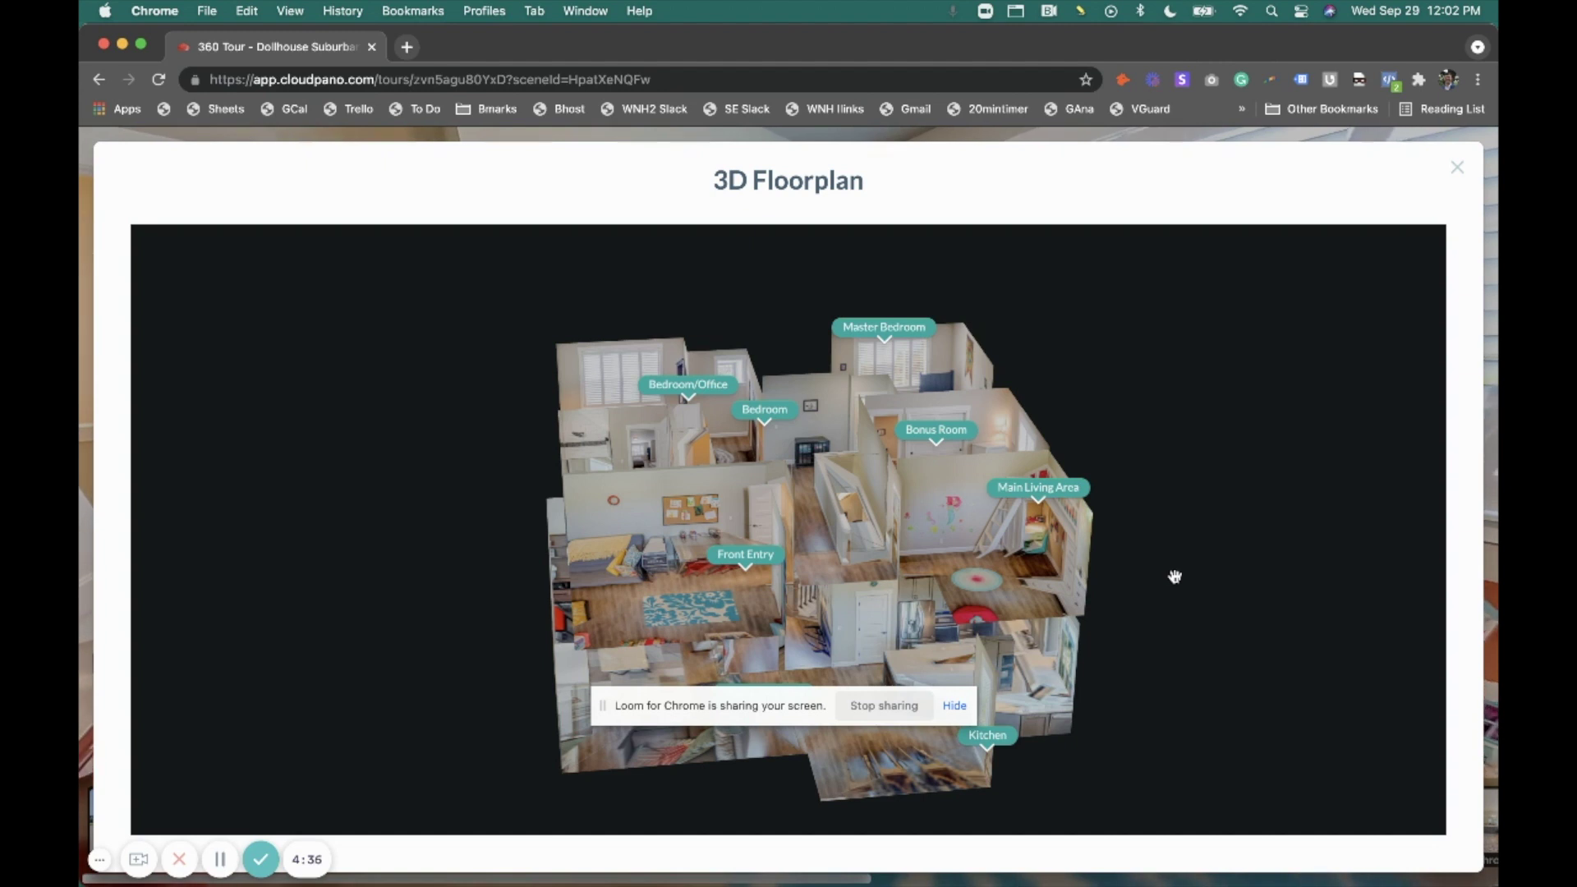
{"action": "left_click", "coordinate": [1459, 171]}
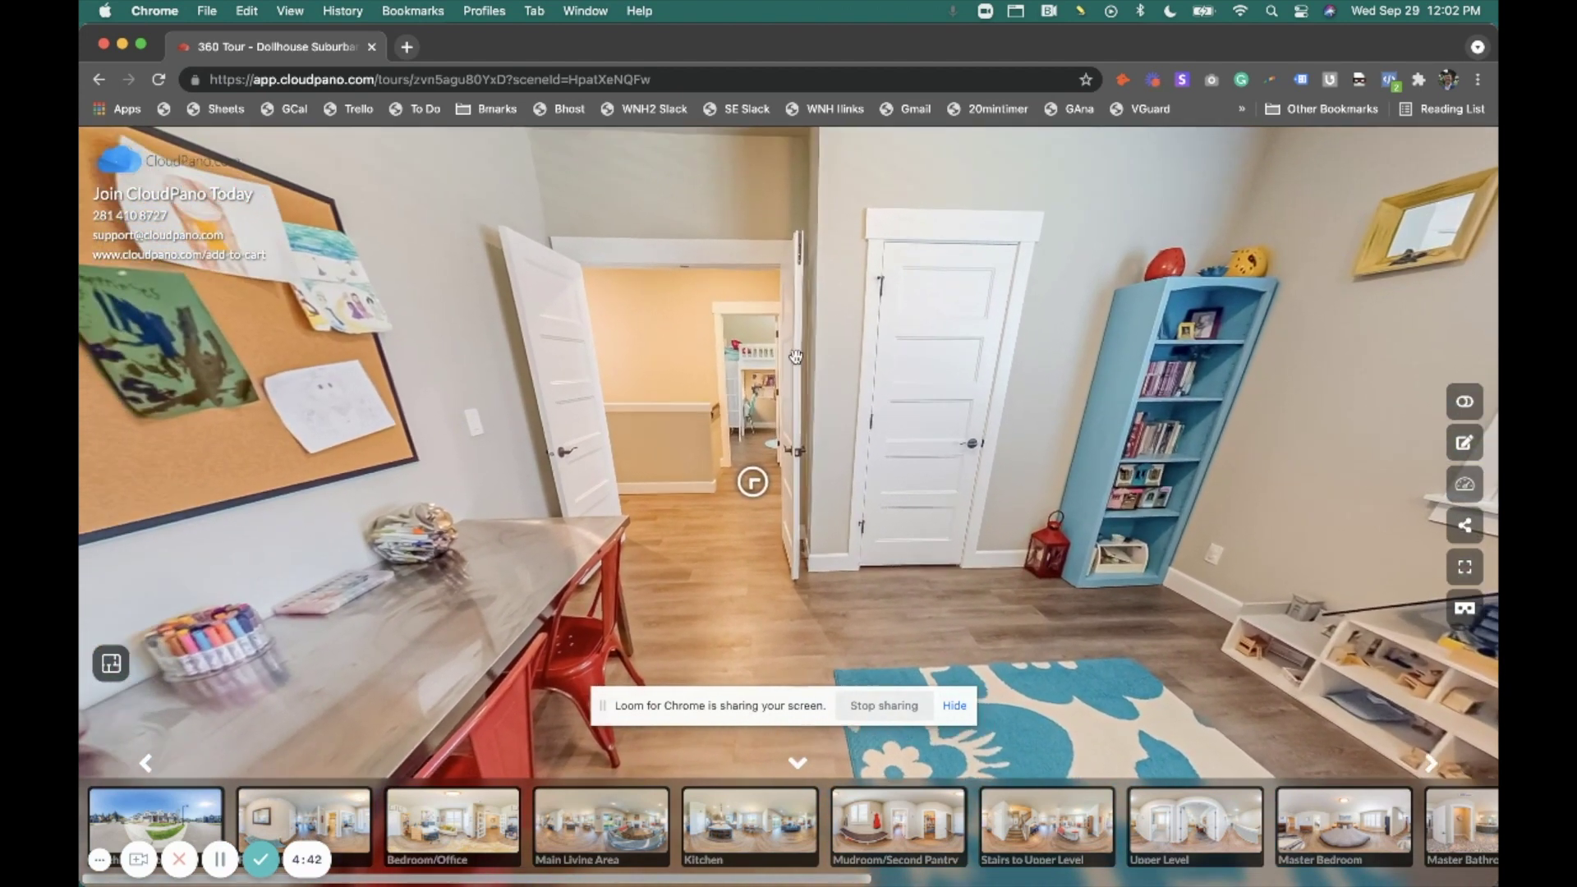
Step: Open the tour in Edit Tour, show its Floor Plan options, and start Order a Floor Plan
{"action": "left_click", "coordinate": [1464, 444]}
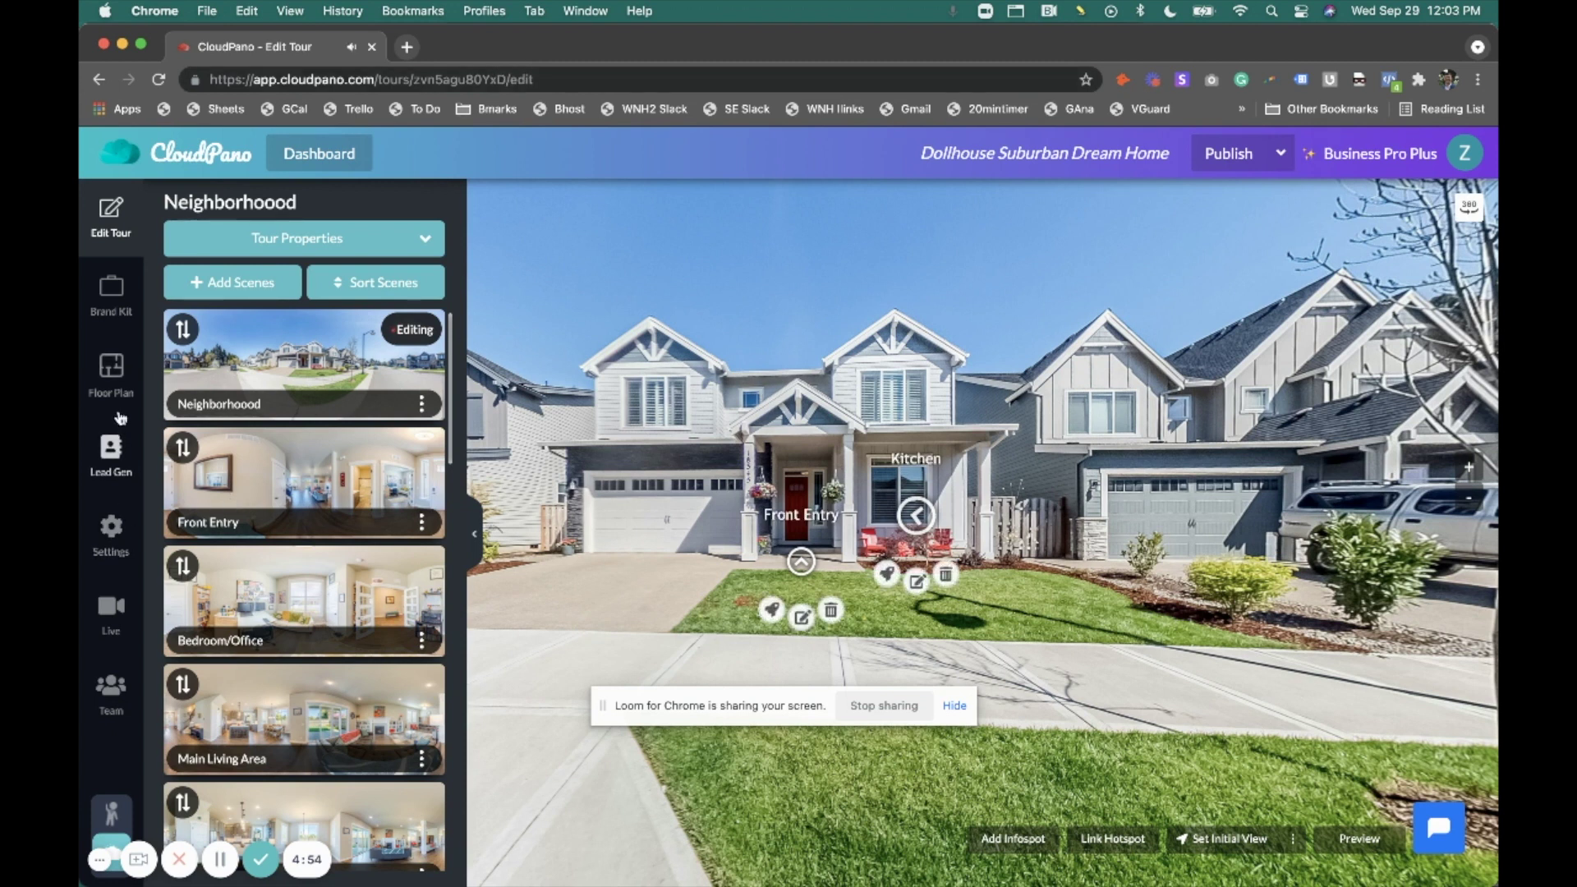
{"action": "left_click", "coordinate": [111, 369]}
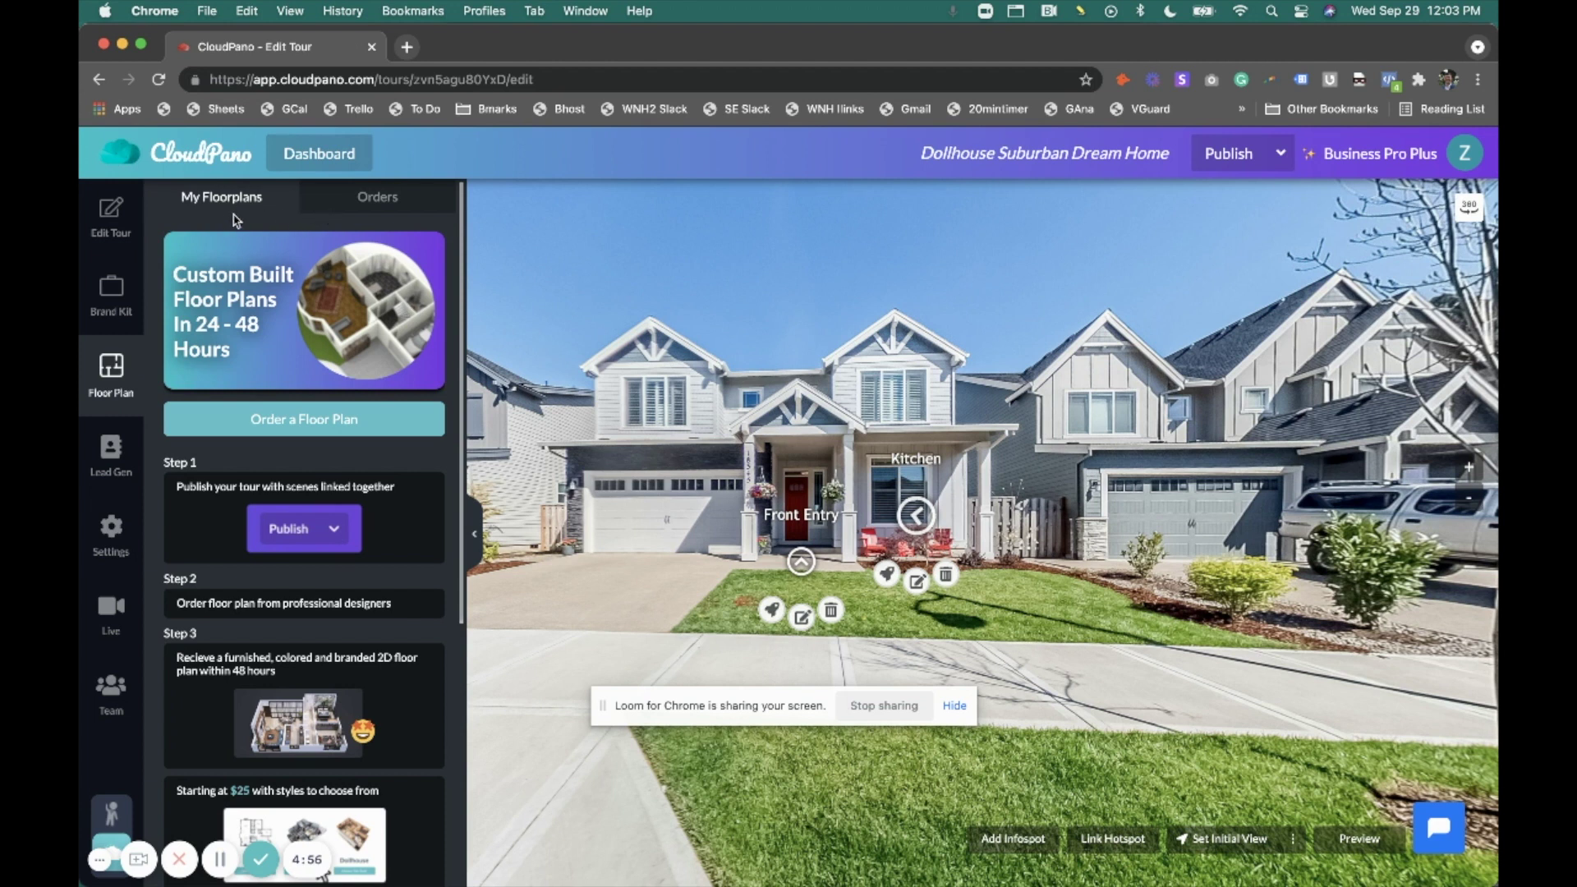
{"action": "left_click", "coordinate": [314, 421]}
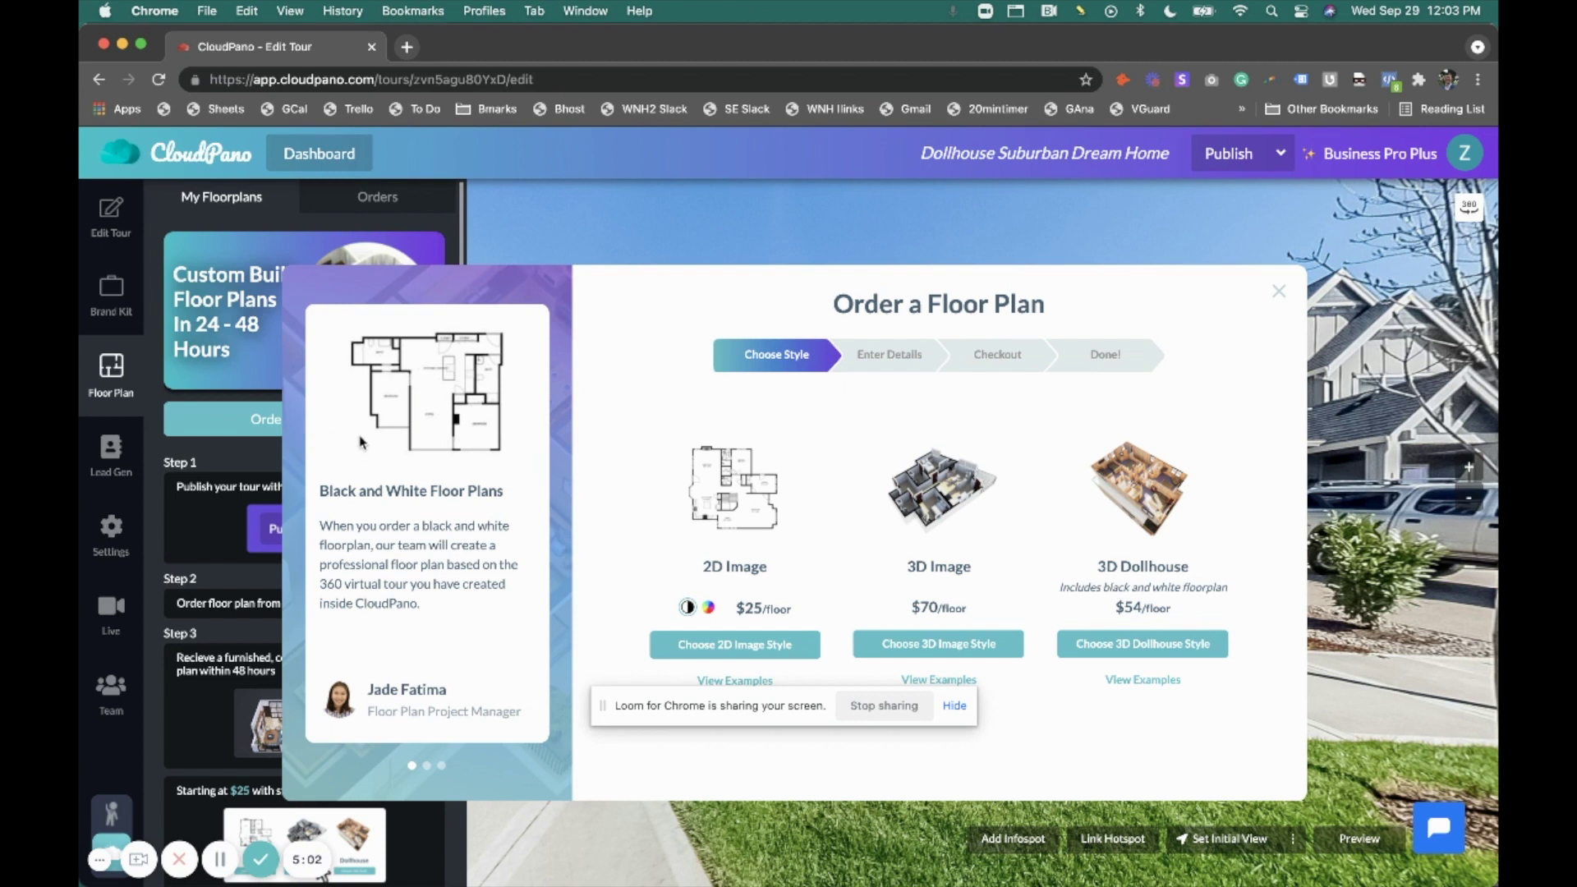
{"action": "left_click_drag", "start_coordinate": [671, 705], "coordinate": [841, 854]}
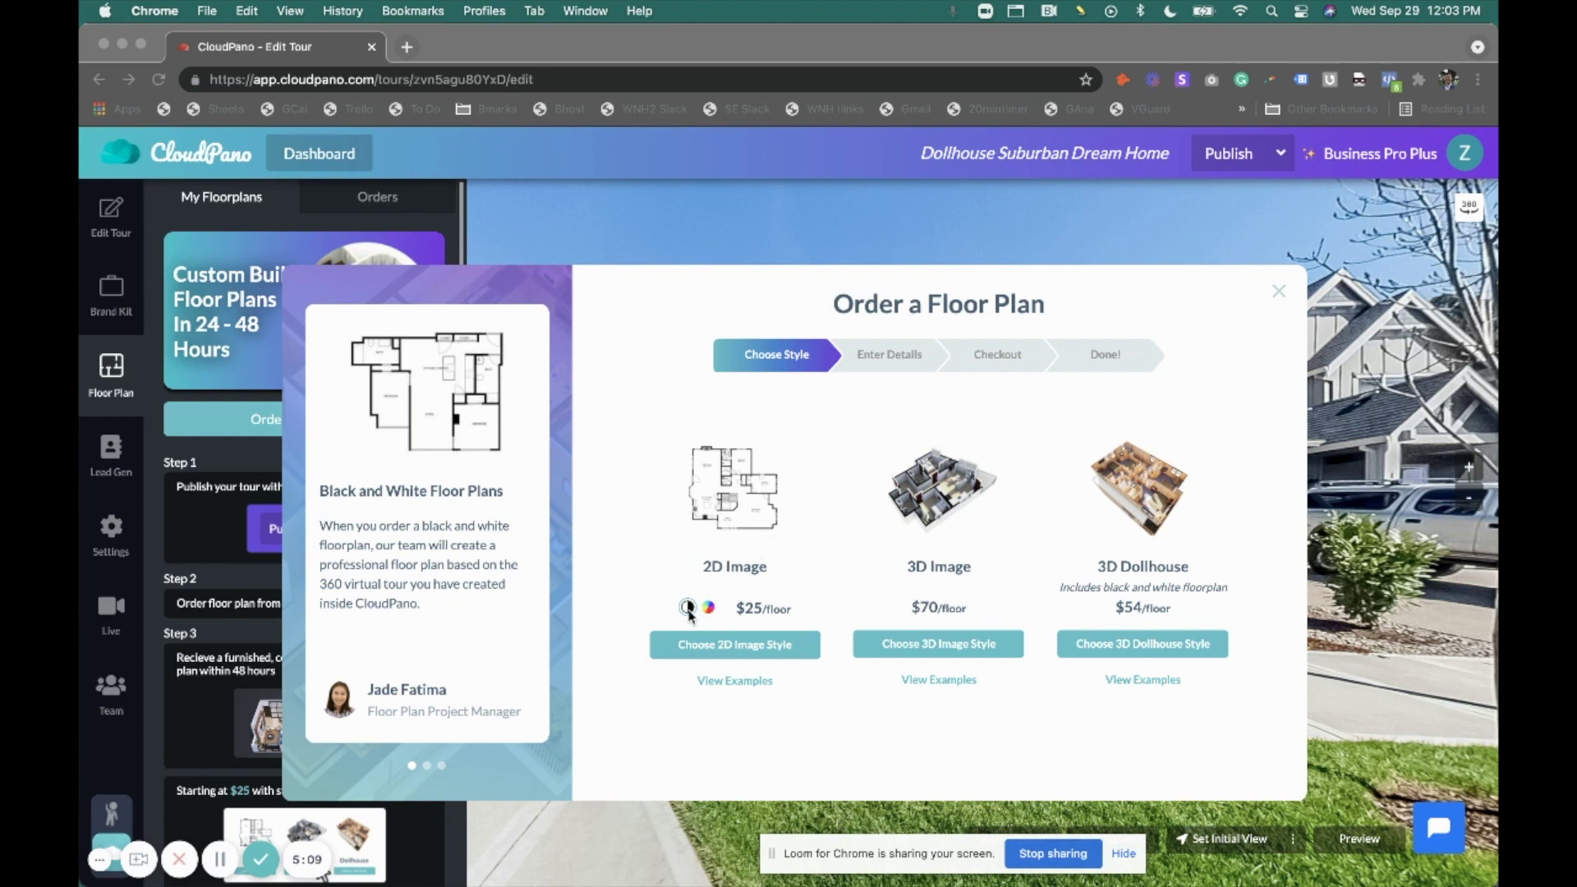
{"action": "left_click", "coordinate": [710, 614]}
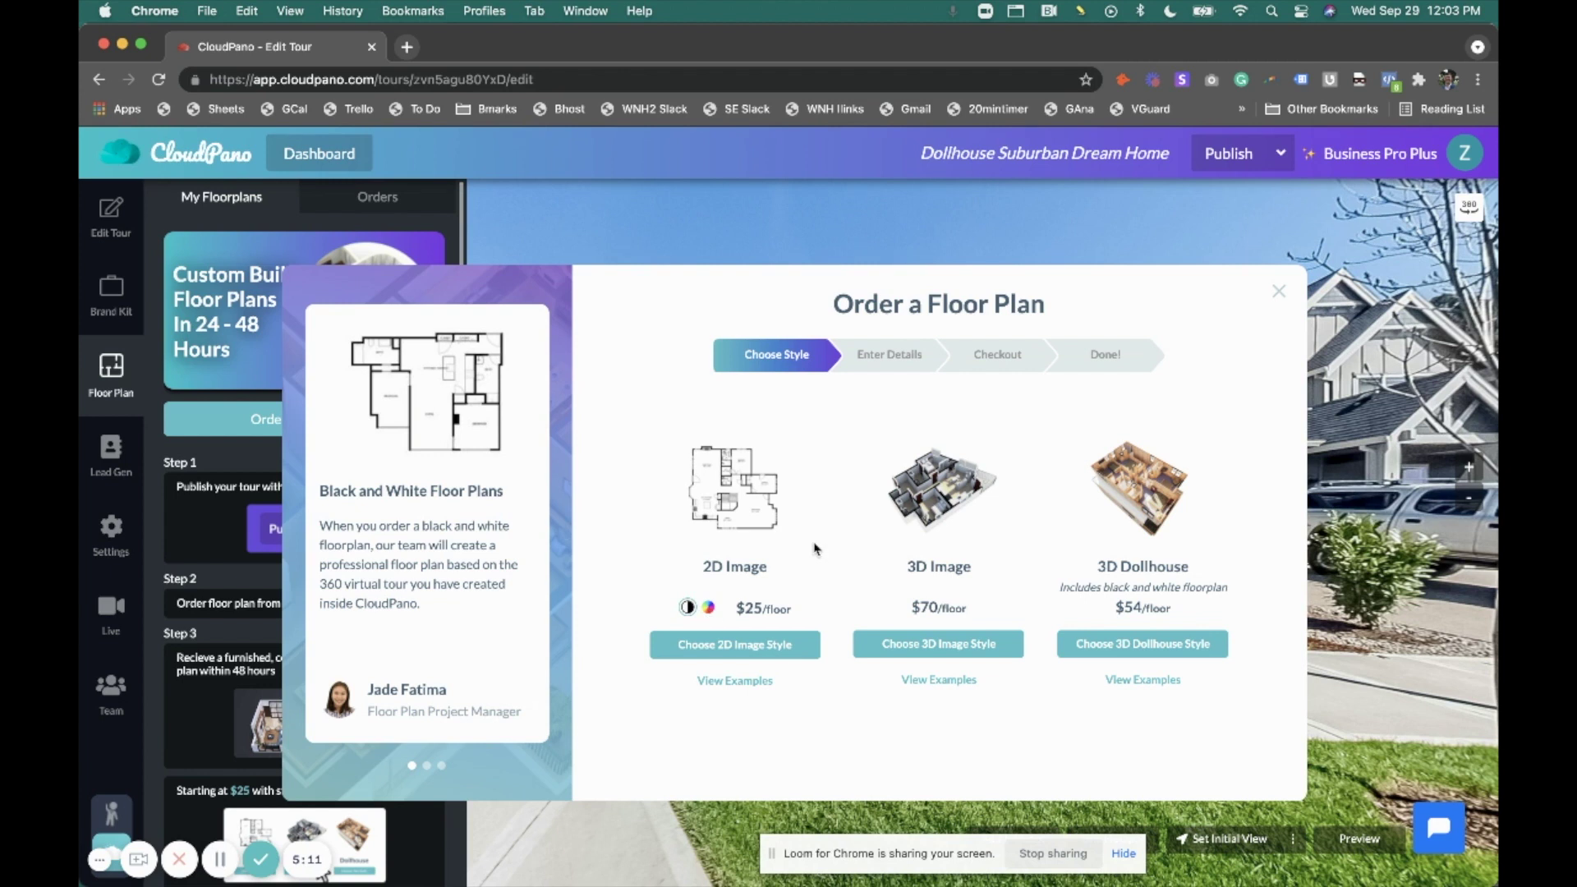
{"action": "left_click", "coordinate": [710, 609]}
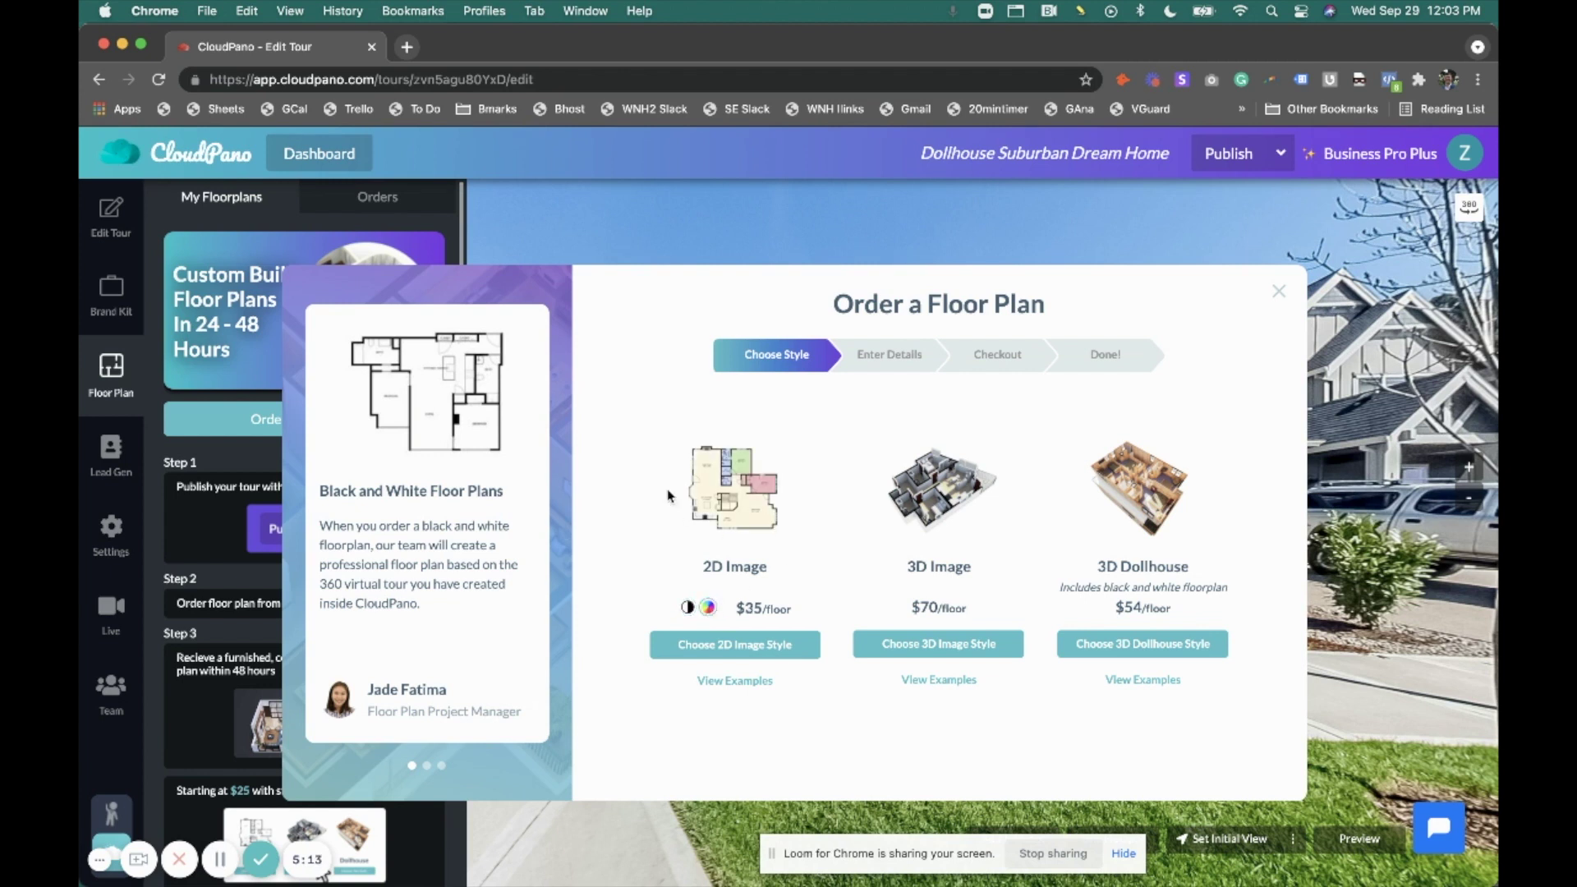
{"action": "left_click", "coordinate": [687, 608]}
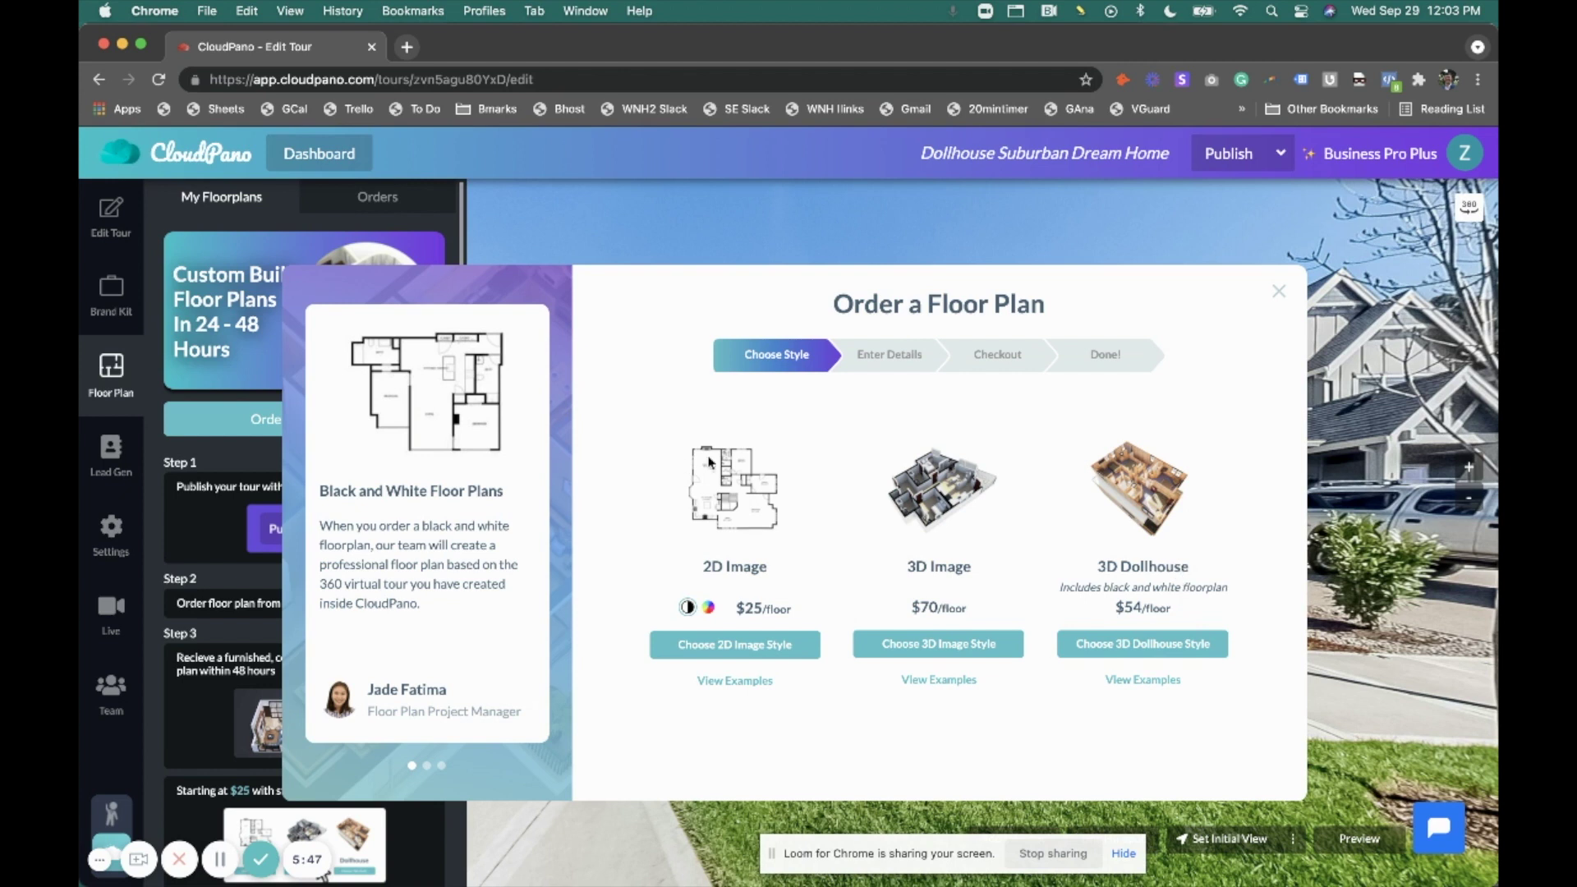
Step: Order a 3D Dollhouse floor plan for 2 levels with instructions 'sdf', reaching checkout at $108
{"action": "left_click", "coordinate": [1142, 645]}
{"action": "left_click", "coordinate": [880, 435]}
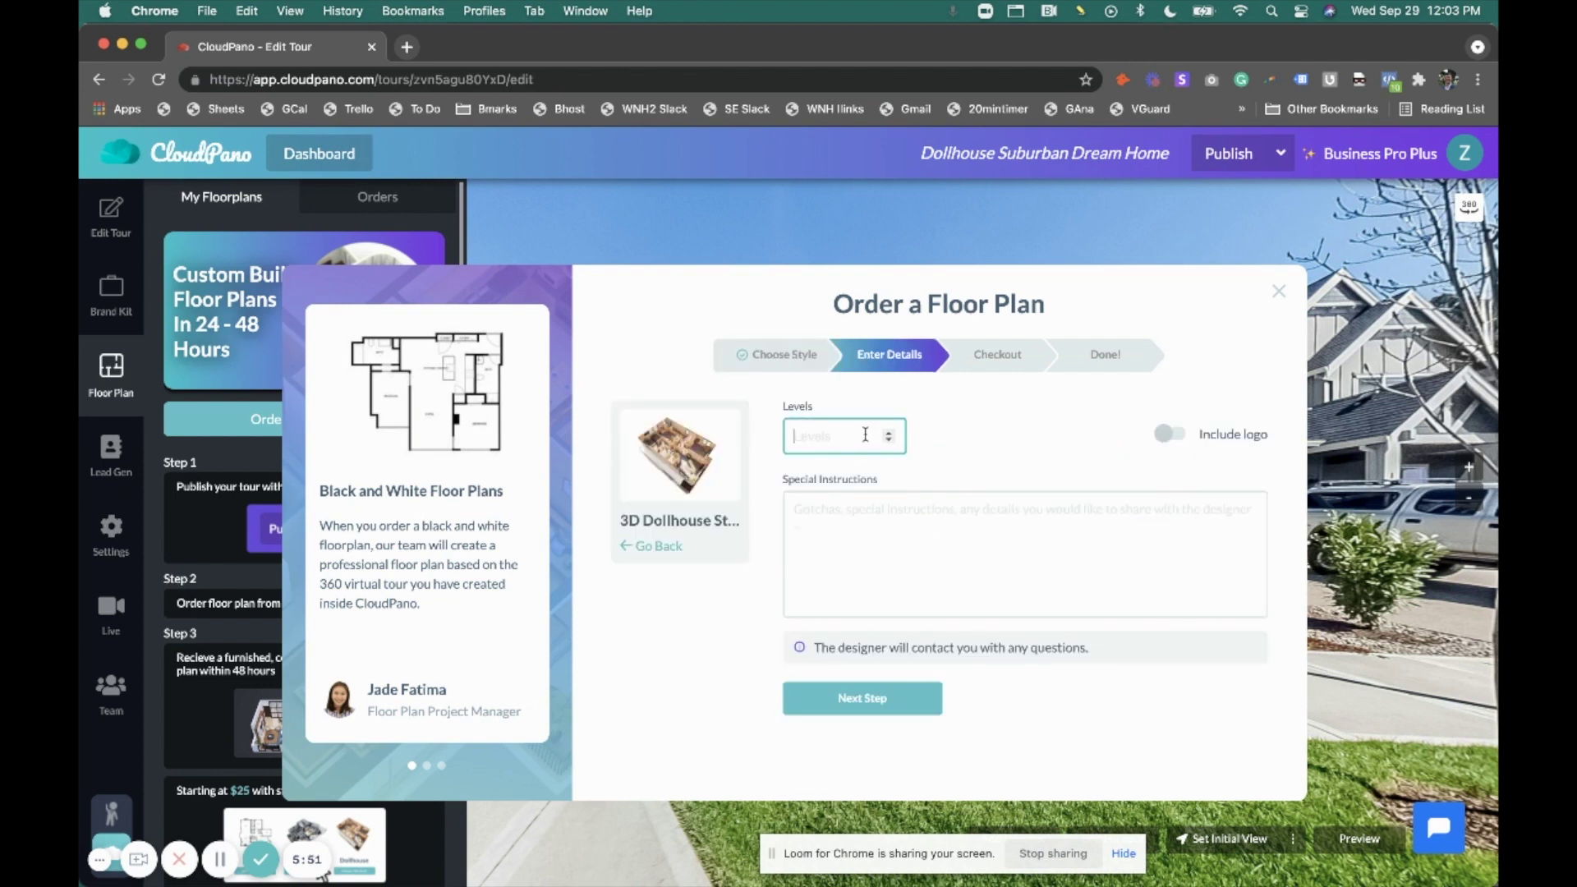
{"action": "left_click", "coordinate": [972, 524]}
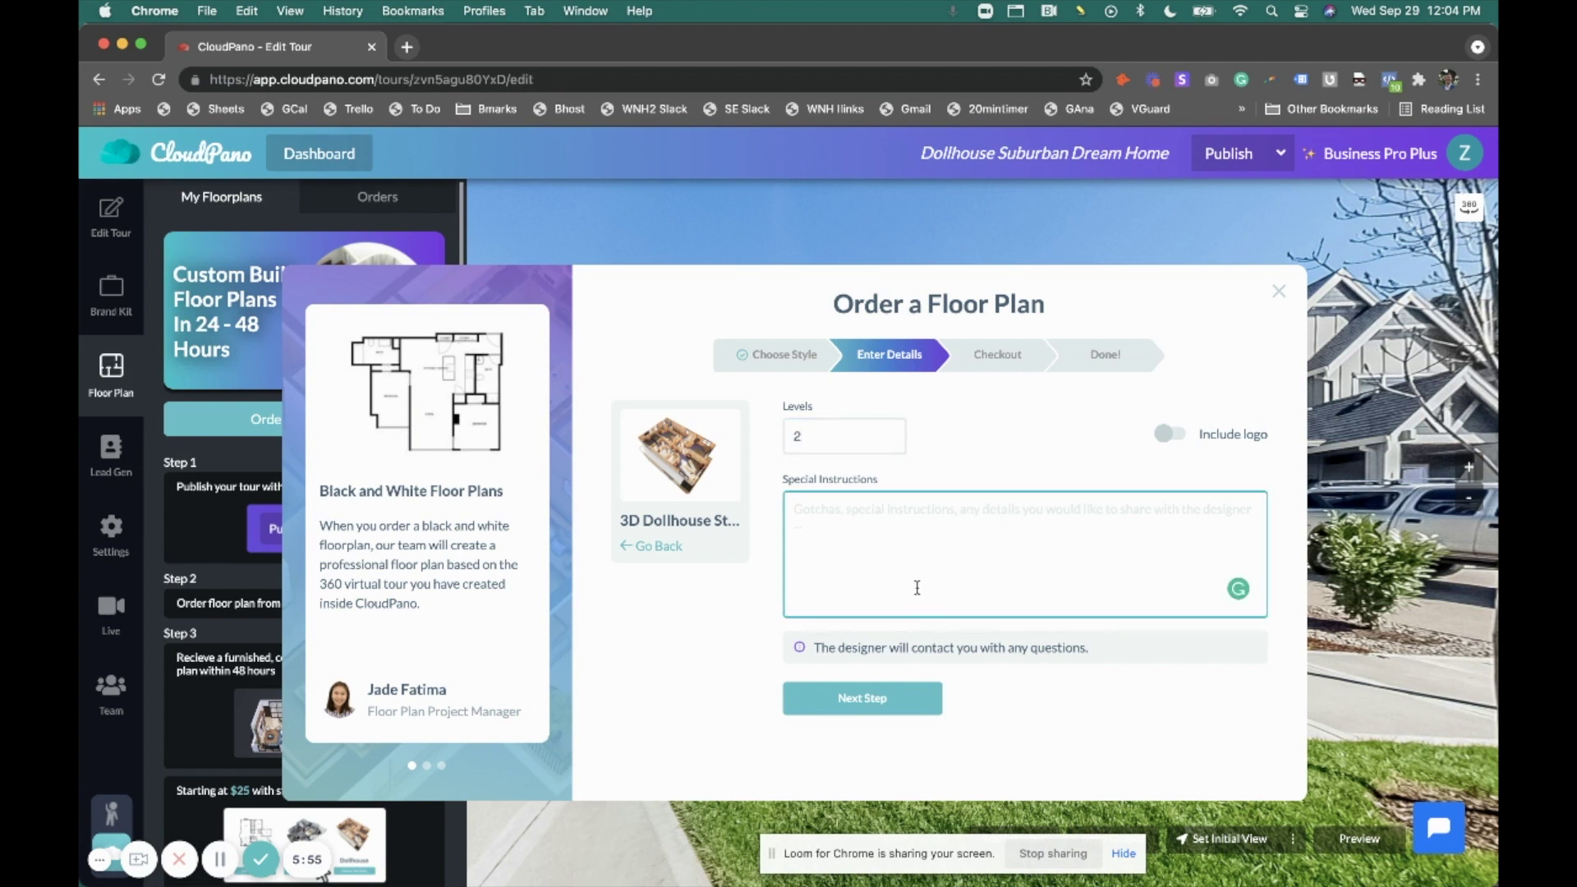
{"action": "left_click", "coordinate": [914, 696]}
{"action": "left_click", "coordinate": [981, 543]}
{"action": "type", "text": "sdf"}
{"action": "left_click", "coordinate": [937, 697]}
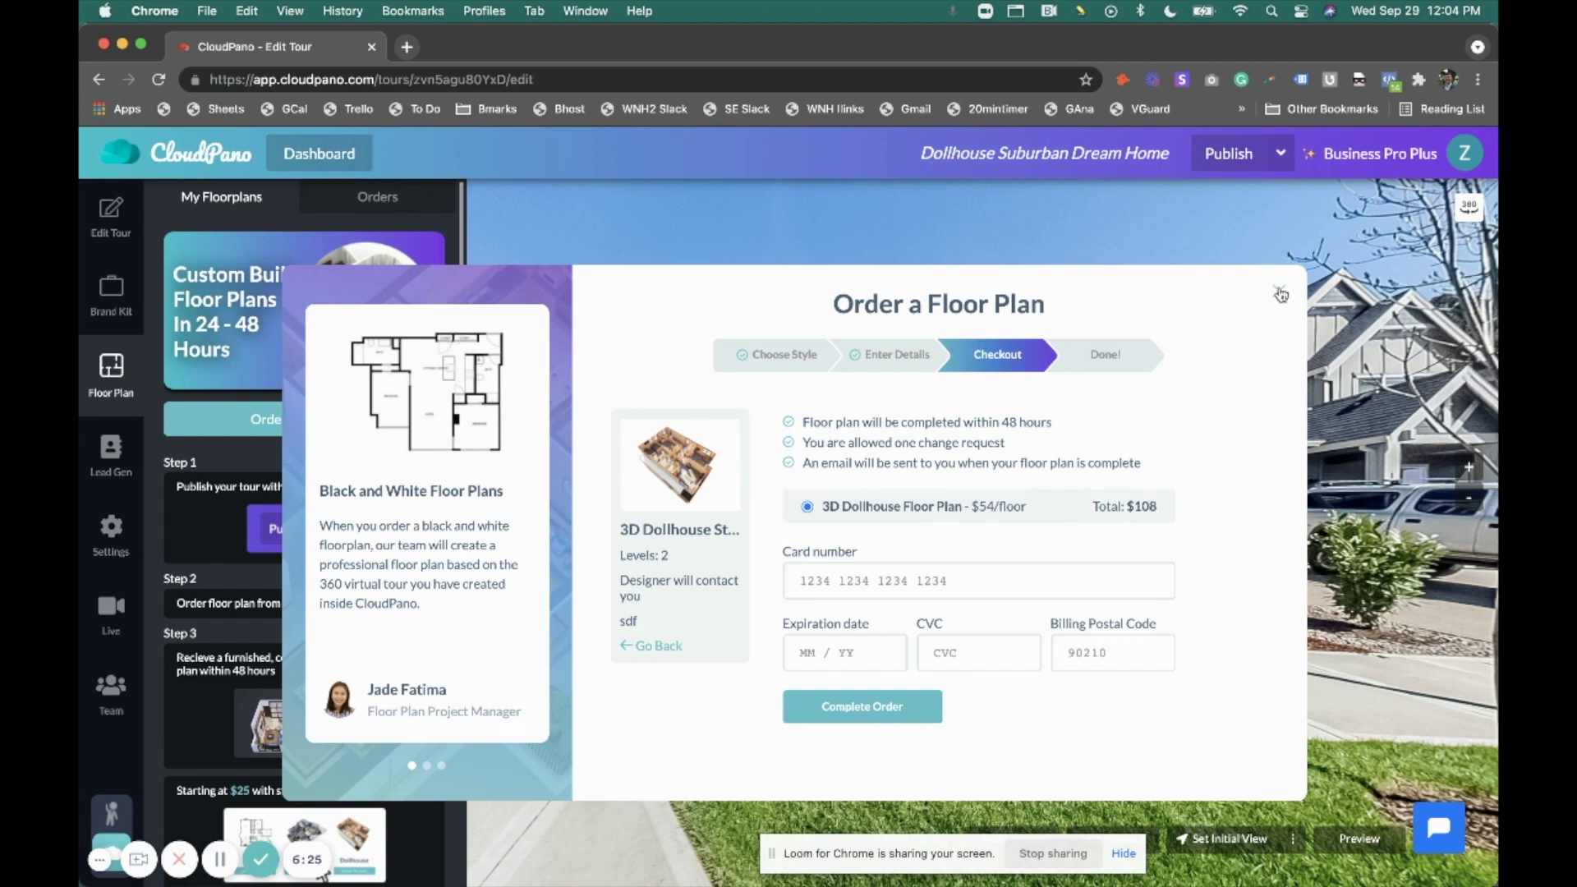
Step: Dismiss the floor plan order without paying and select cloudpano.com in the web address
{"action": "left_click", "coordinate": [1280, 293]}
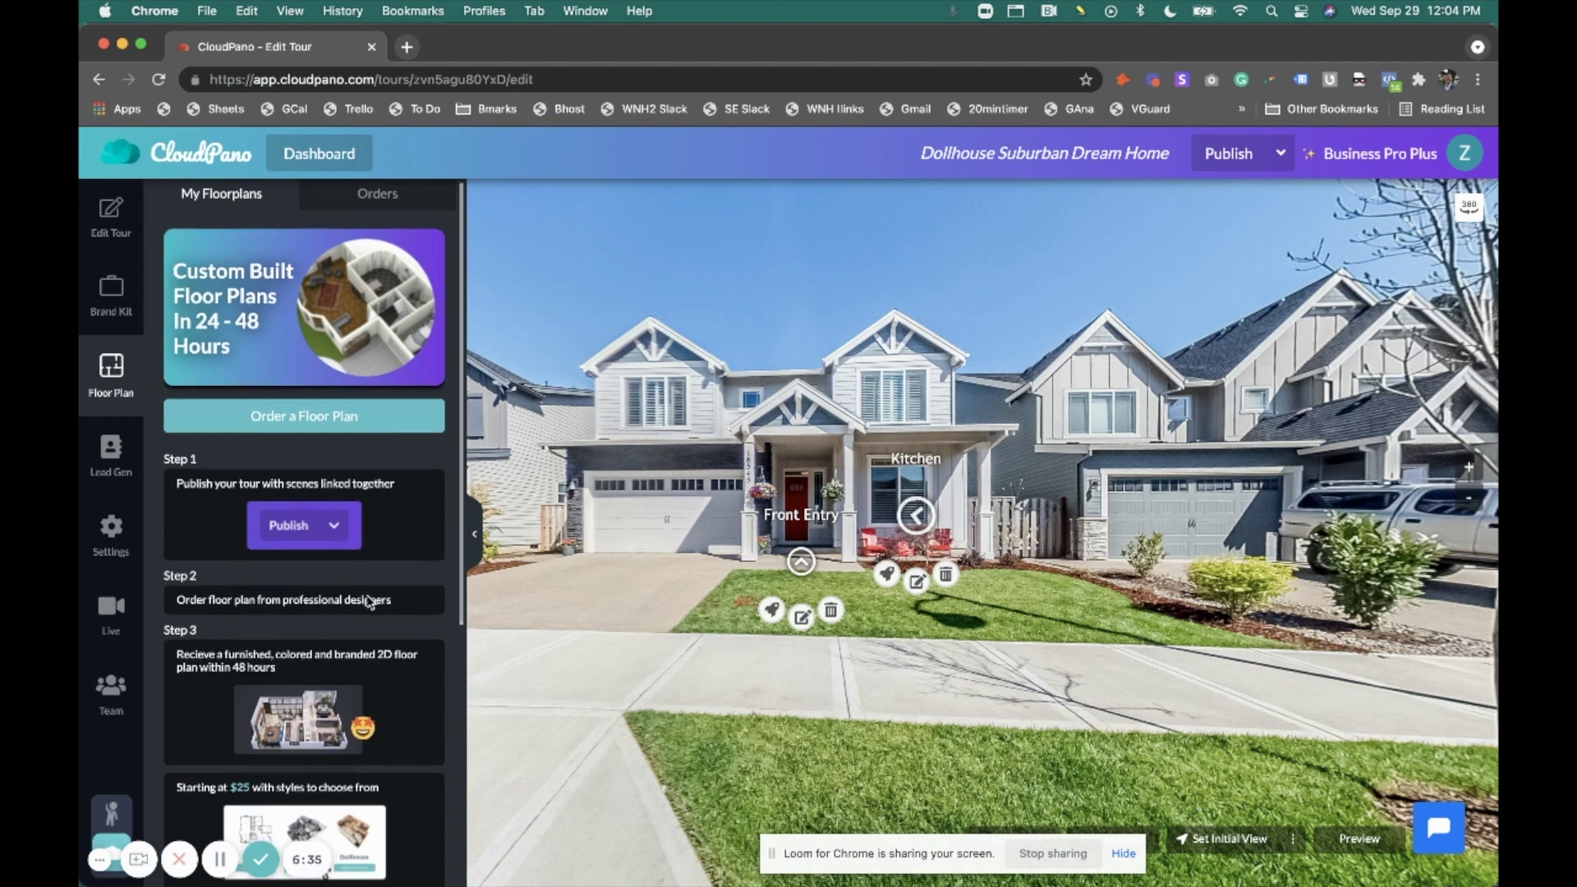
{"action": "scroll", "coordinate": [317, 478], "scroll_direction": "down", "scroll_amount": 5}
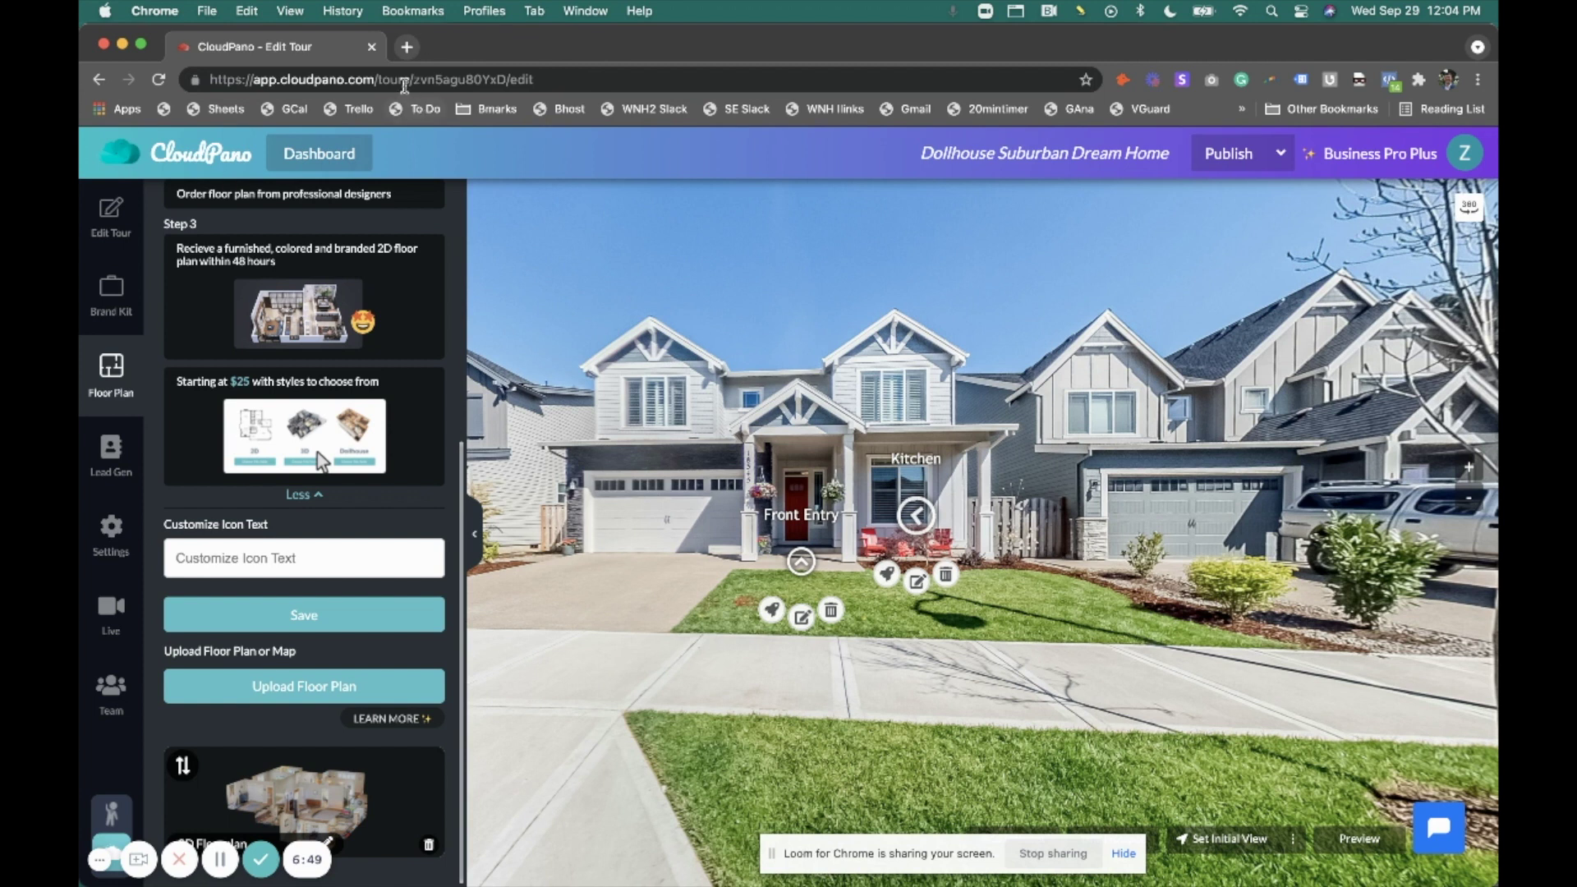
{"action": "left_click_drag", "start_coordinate": [280, 79], "coordinate": [375, 83]}
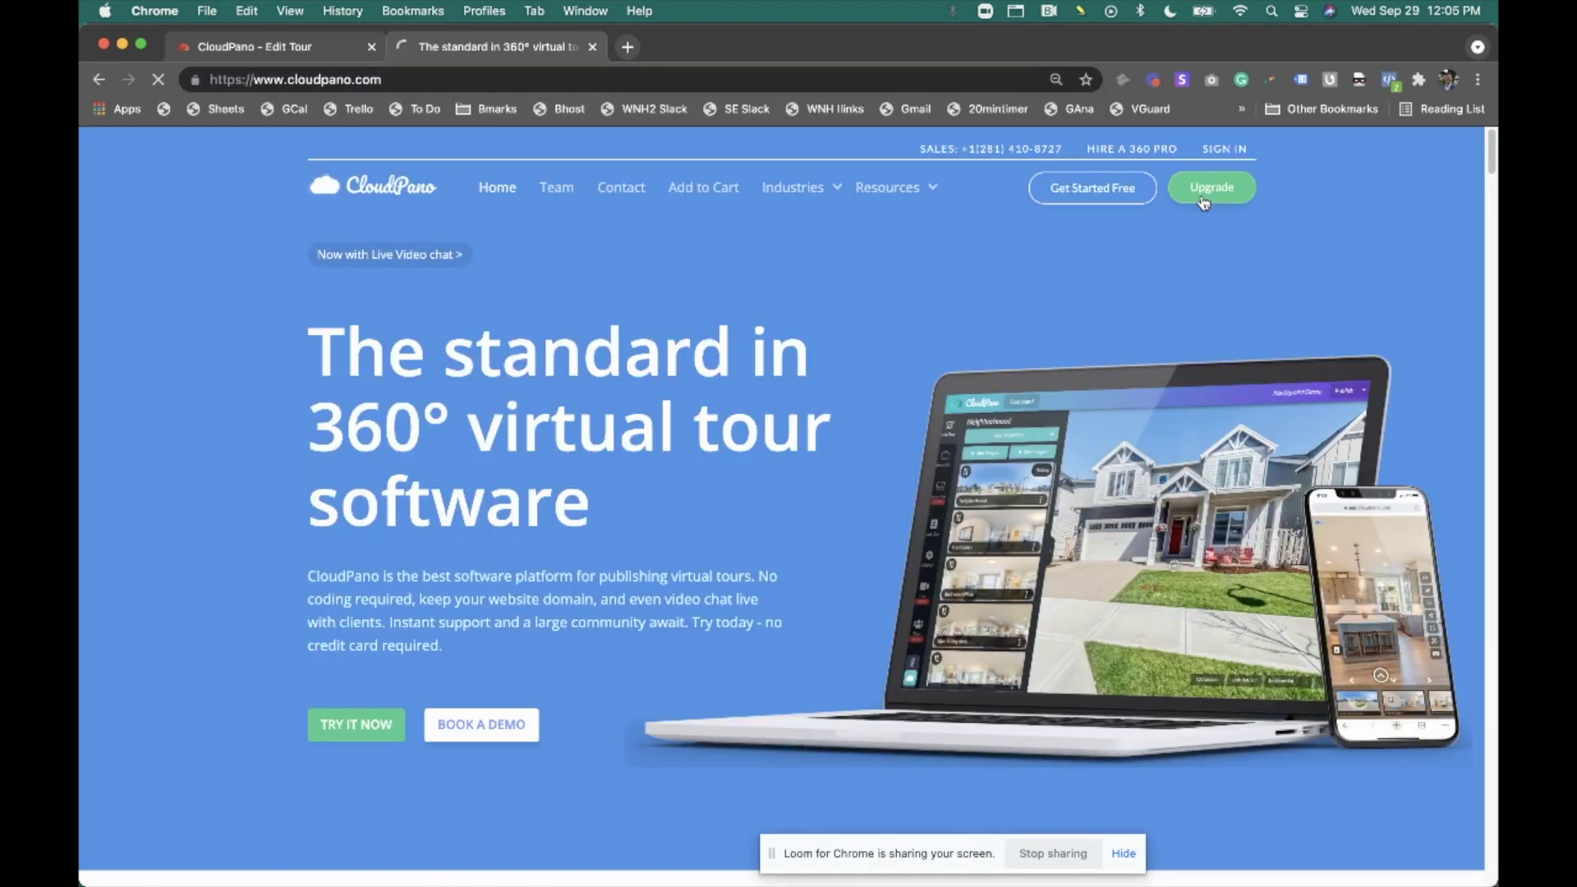
Step: Add the Pro Plus plan at $33/Month to the cart to reach its checkout page
{"action": "left_click", "coordinate": [704, 189]}
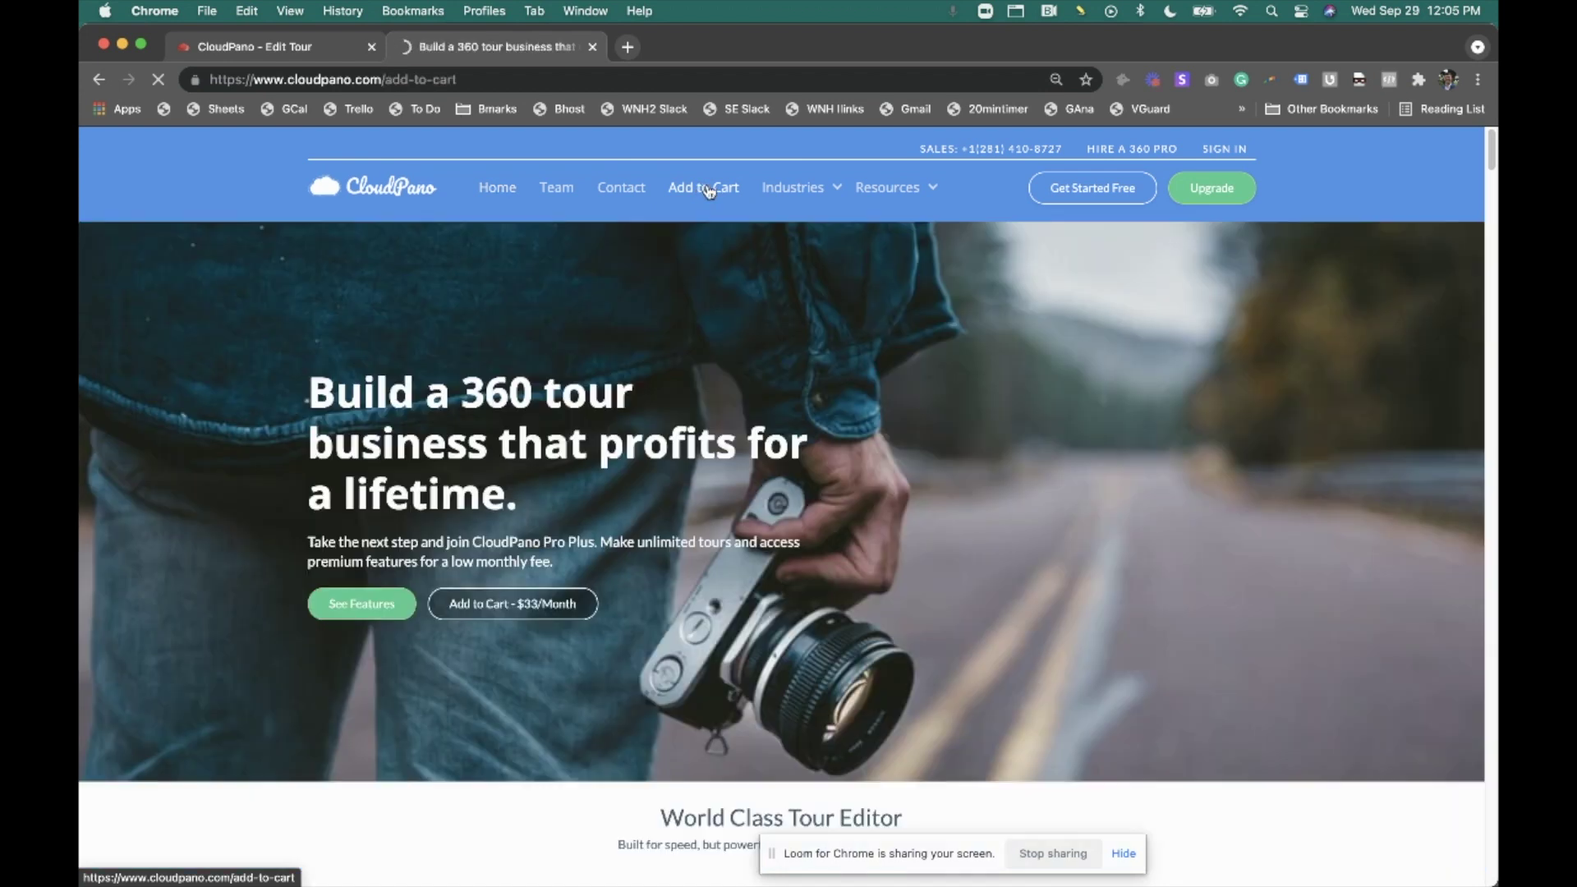
{"action": "scroll", "coordinate": [735, 476], "scroll_direction": "down", "scroll_amount": 15}
{"action": "scroll", "coordinate": [735, 476], "scroll_direction": "up", "scroll_amount": 15}
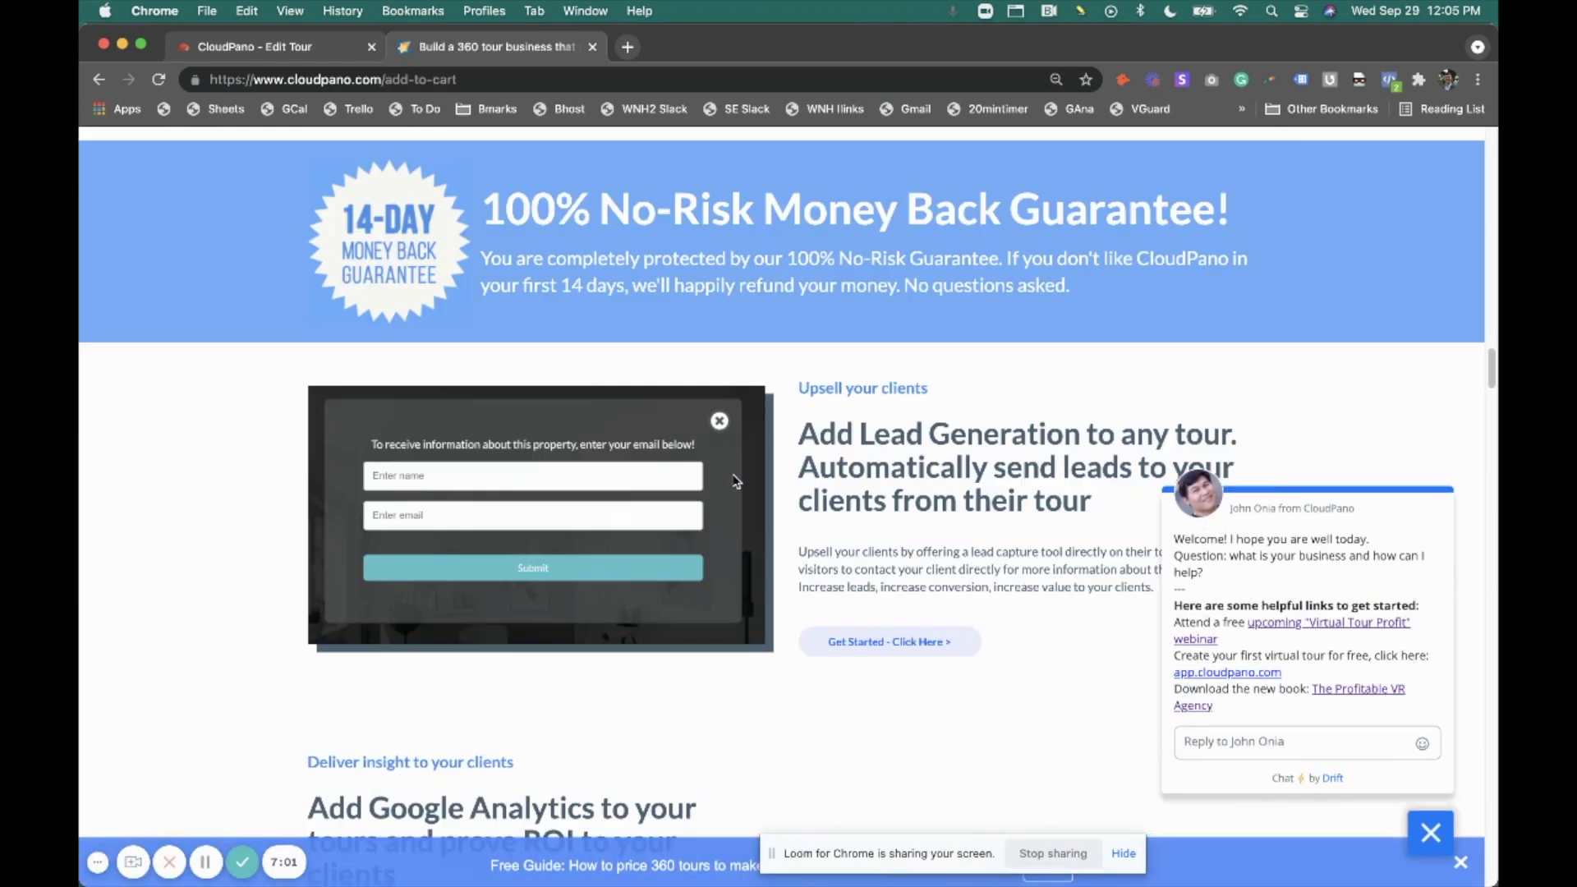
{"action": "mouse_move", "coordinate": [901, 185]}
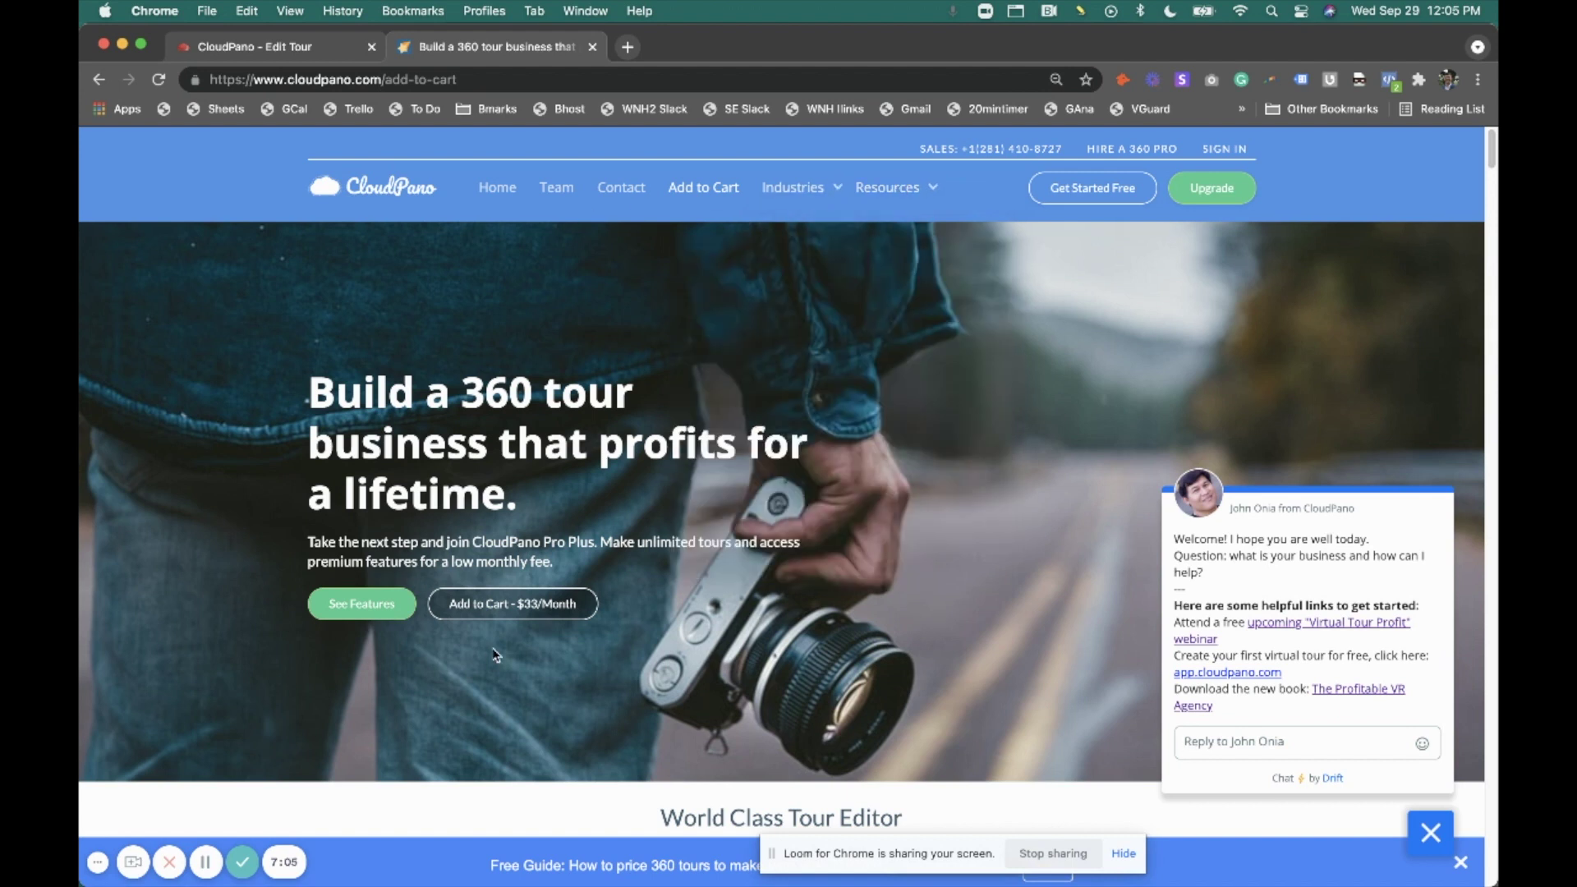
{"action": "left_click", "coordinate": [507, 606]}
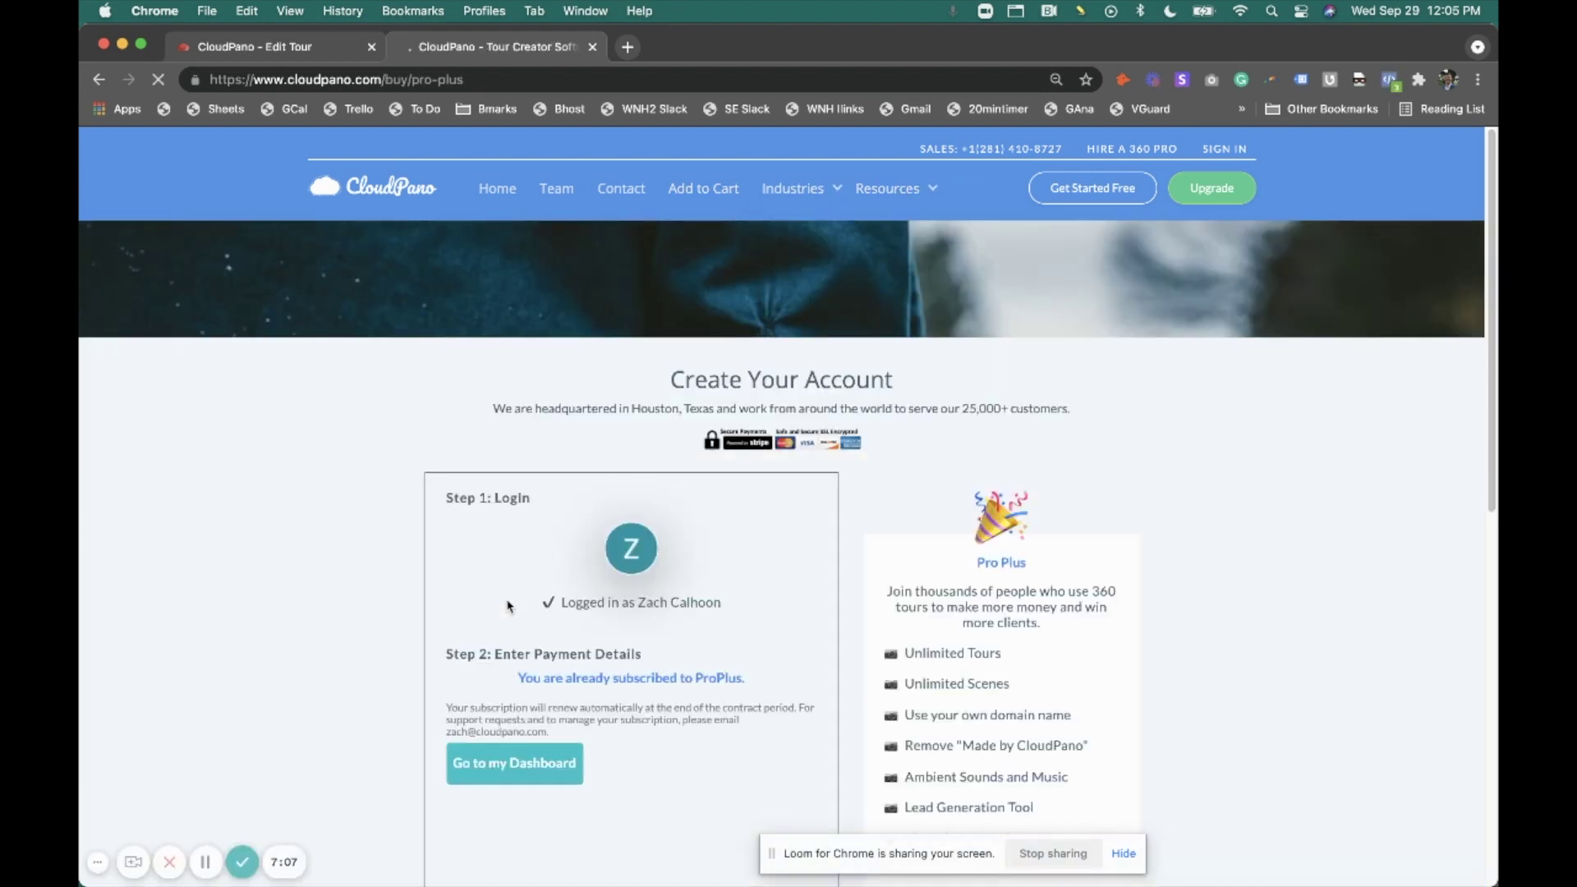
{"action": "scroll", "coordinate": [342, 547], "scroll_direction": "down", "scroll_amount": 2}
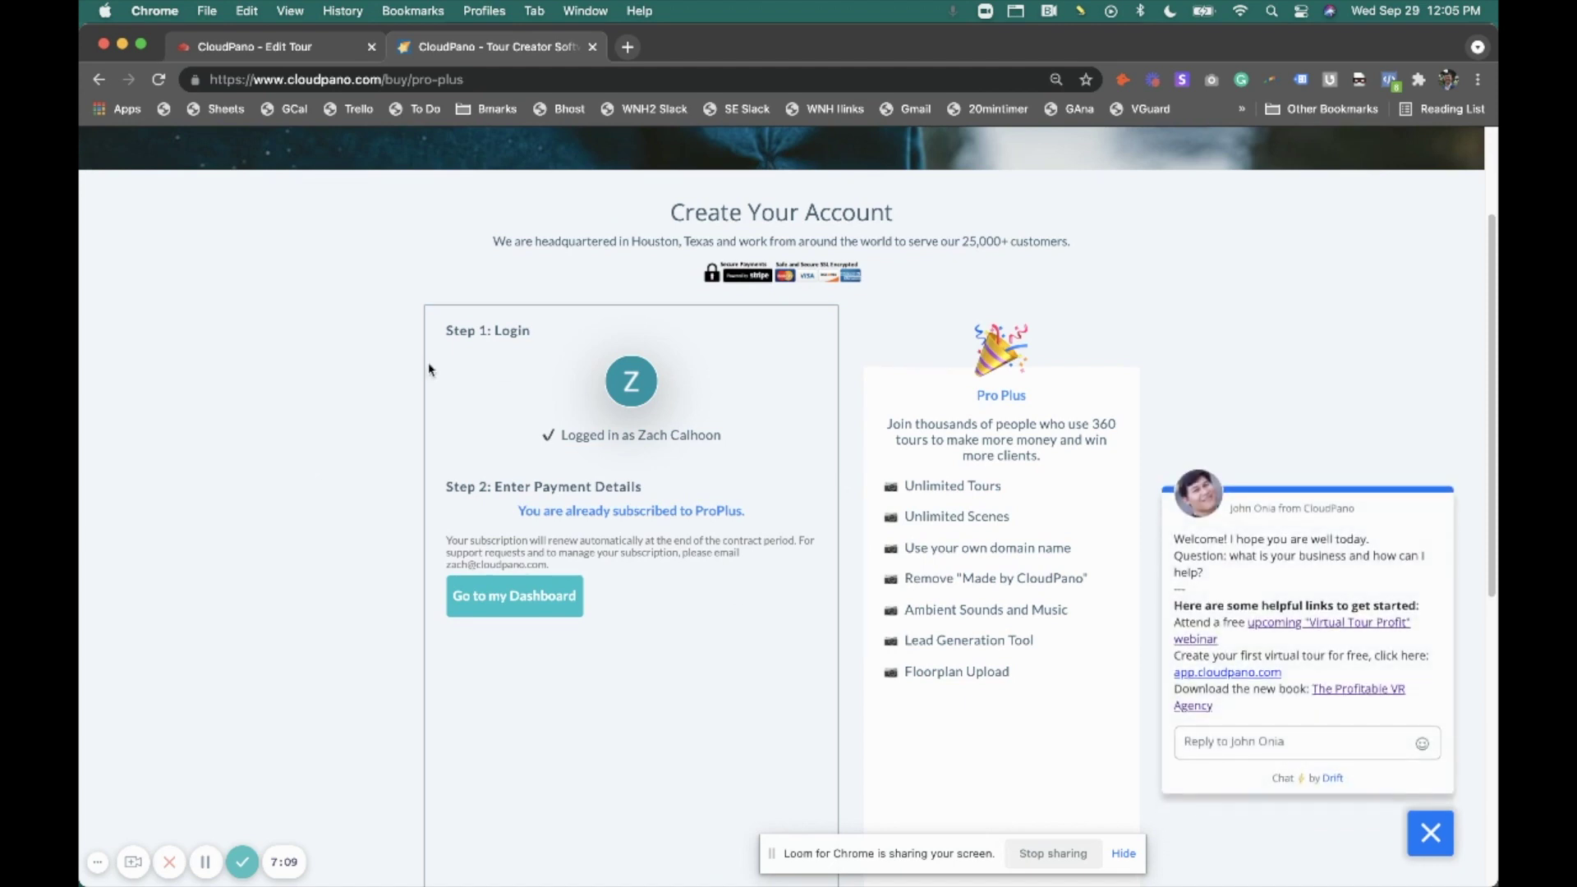
{"action": "scroll", "coordinate": [436, 424], "scroll_direction": "up", "scroll_amount": 2}
{"action": "scroll", "coordinate": [436, 425], "scroll_direction": "up", "scroll_amount": 1}
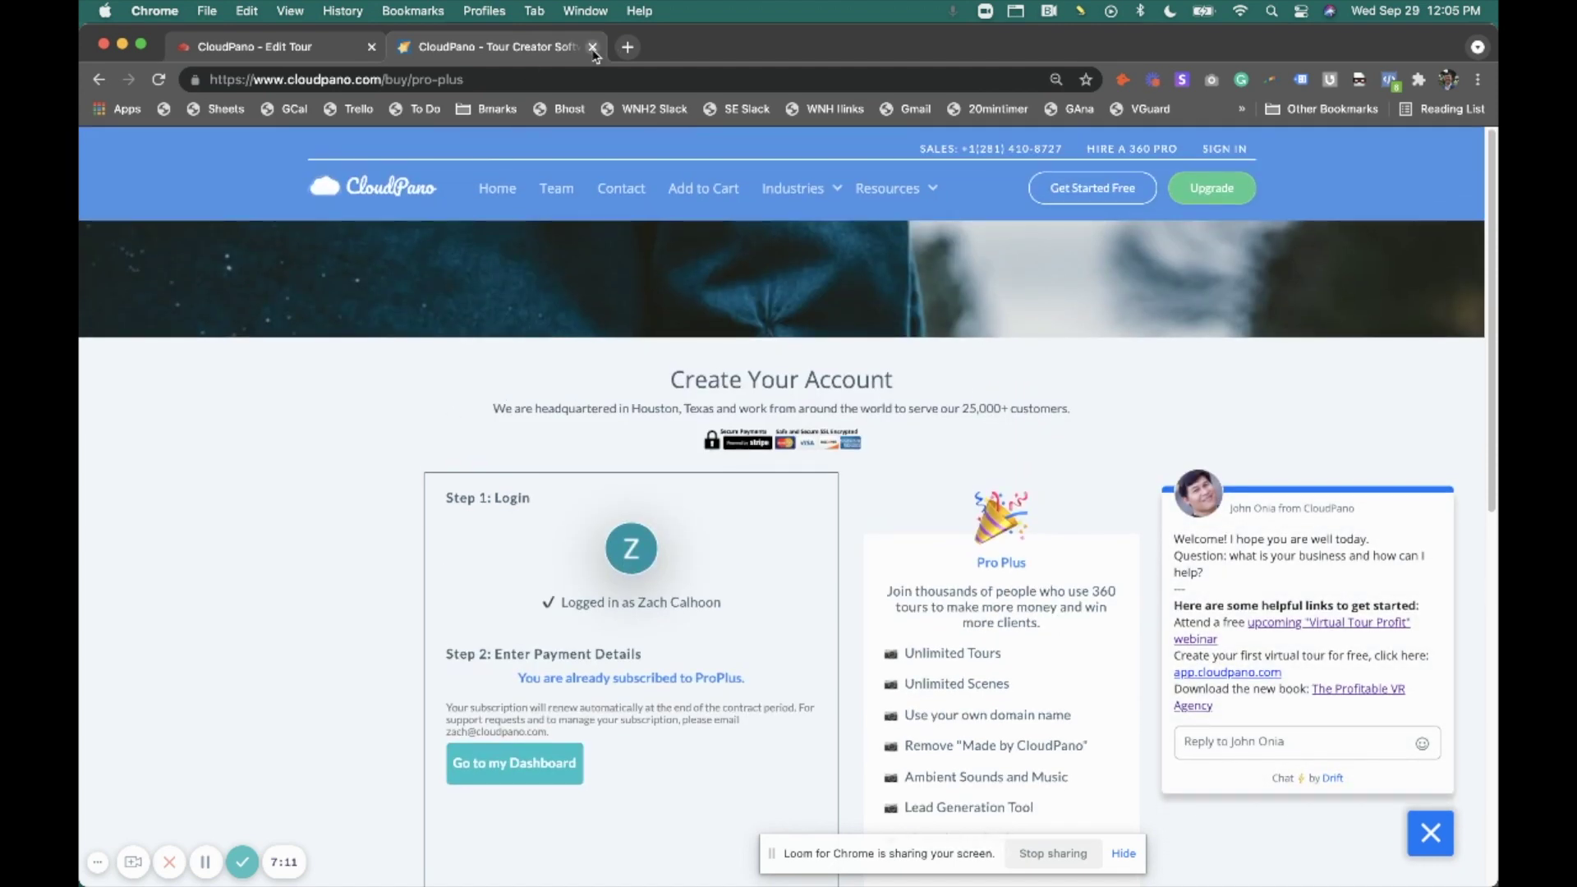
Step: Go back to the Edit Tour tab and reopen the 3D Floorplan dollhouse preview
{"action": "left_click", "coordinate": [323, 56]}
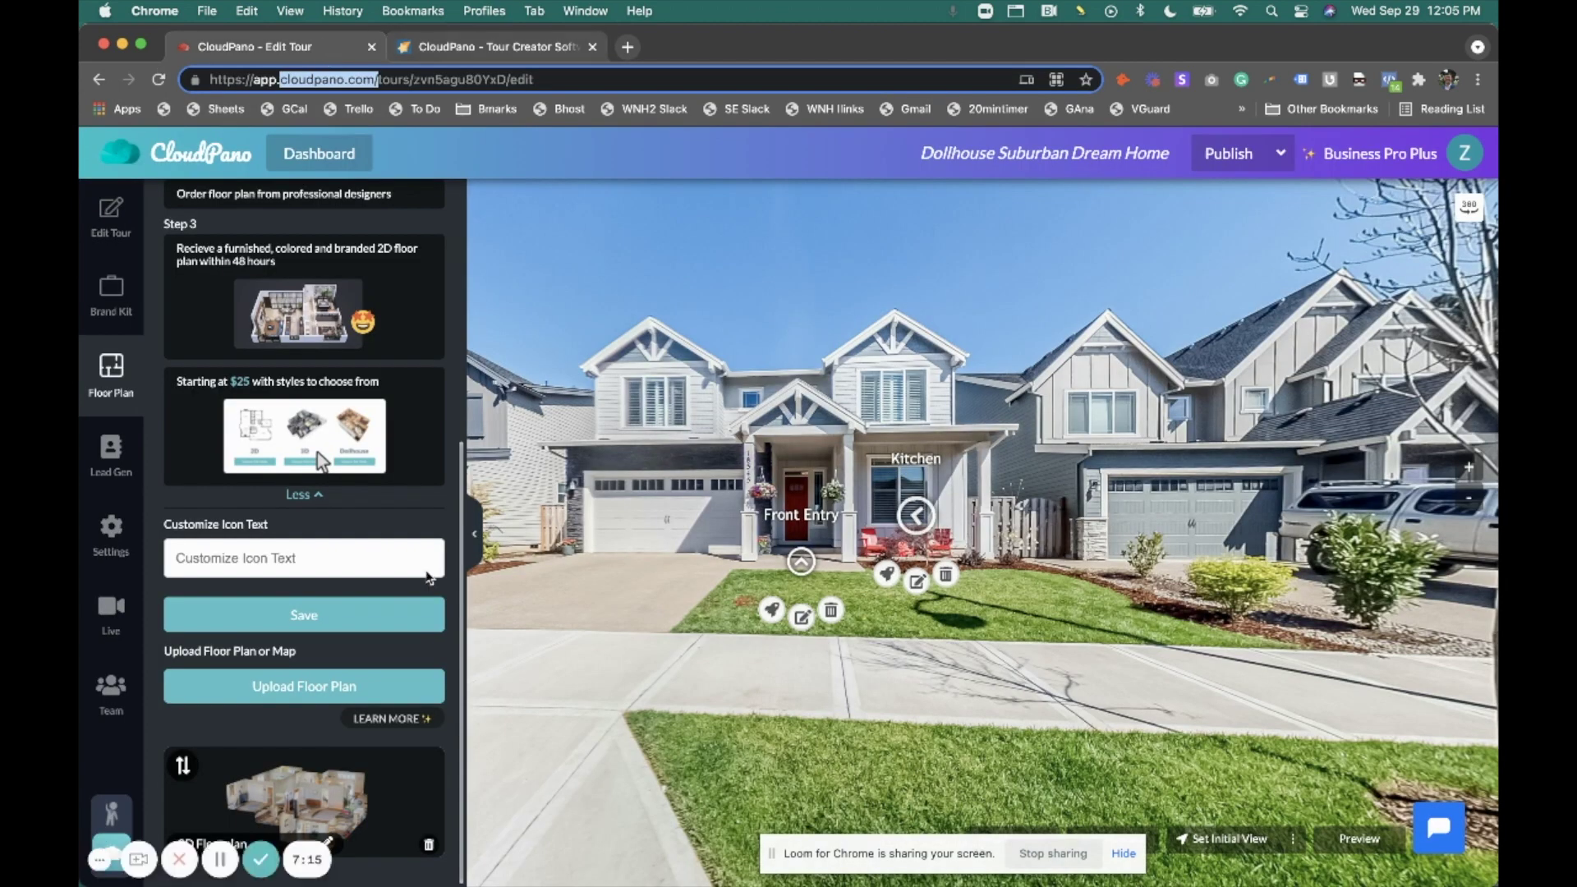
{"action": "left_click", "coordinate": [325, 793]}
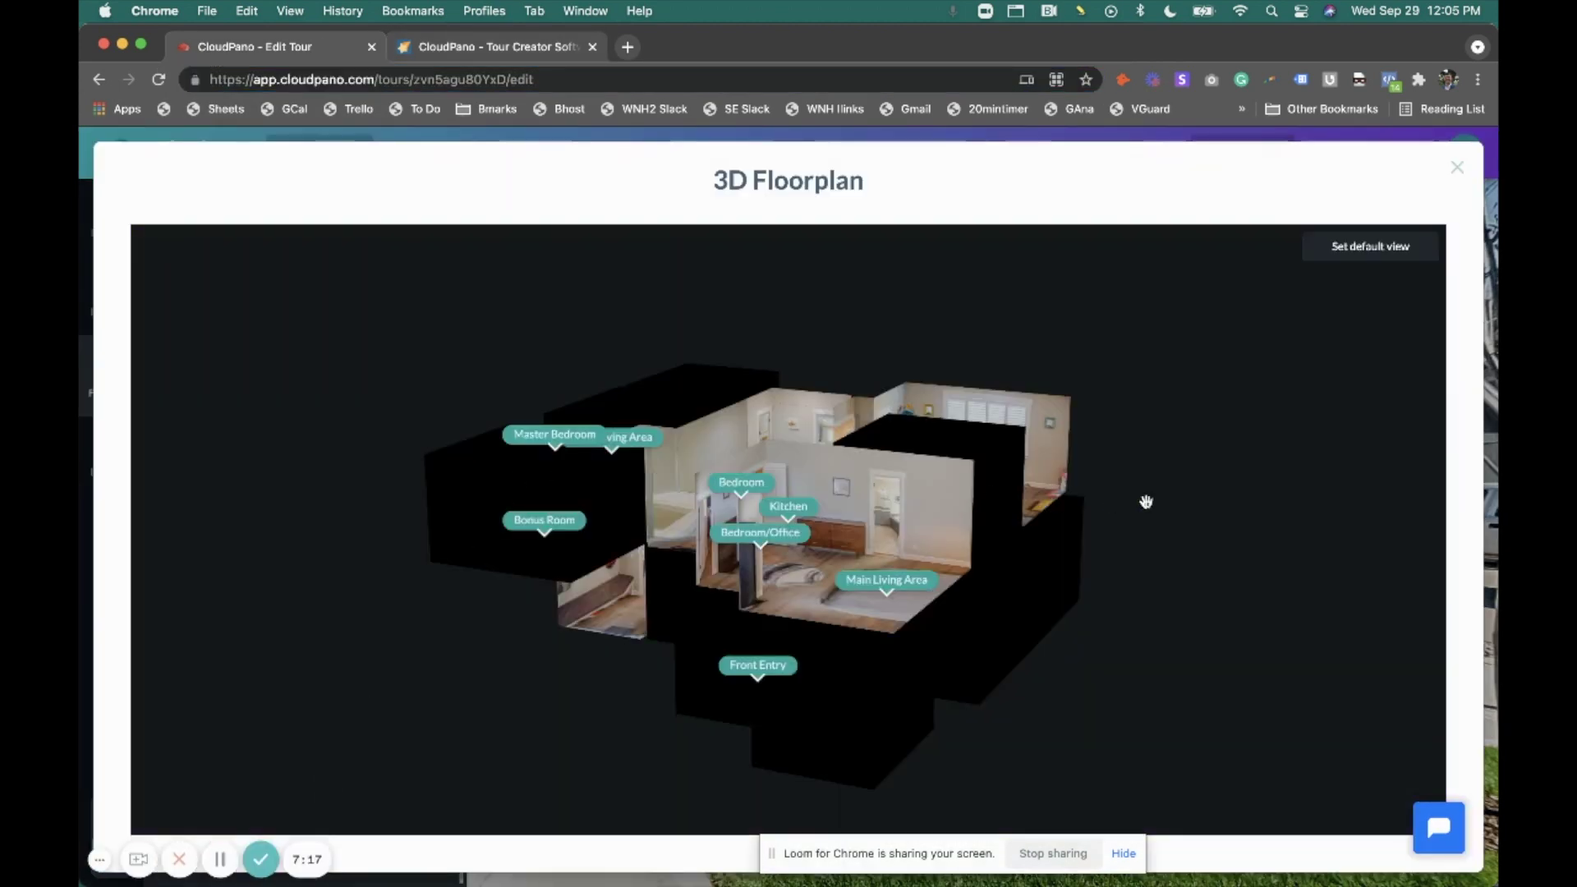